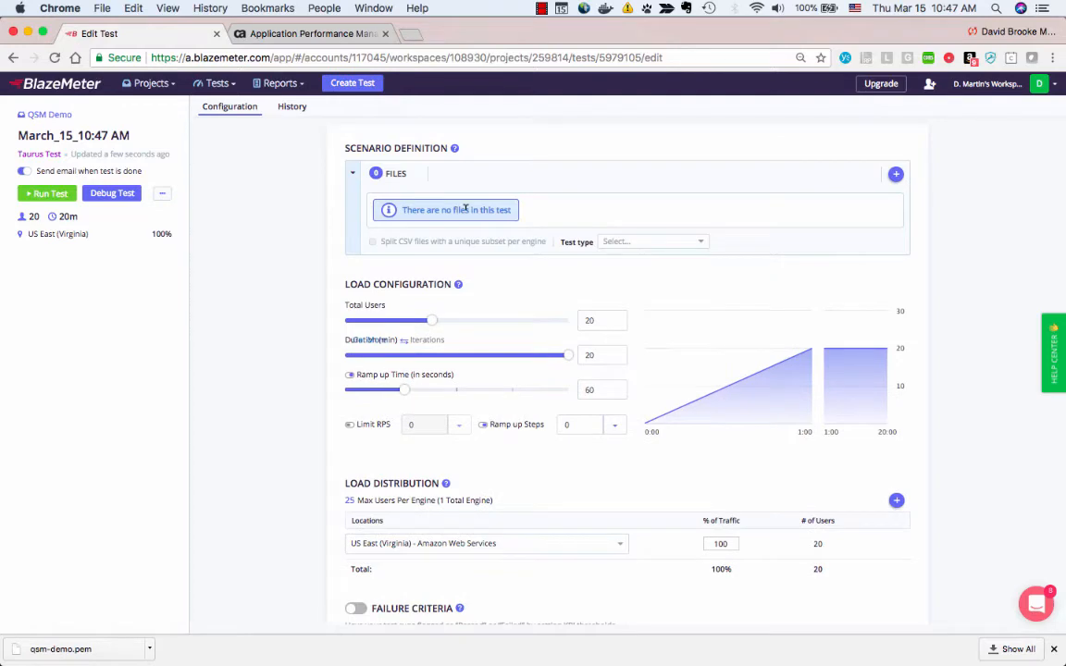
Upload thieves-for-ec2.jmx from the Downloads folder to the test's scenario definition
click(897, 174)
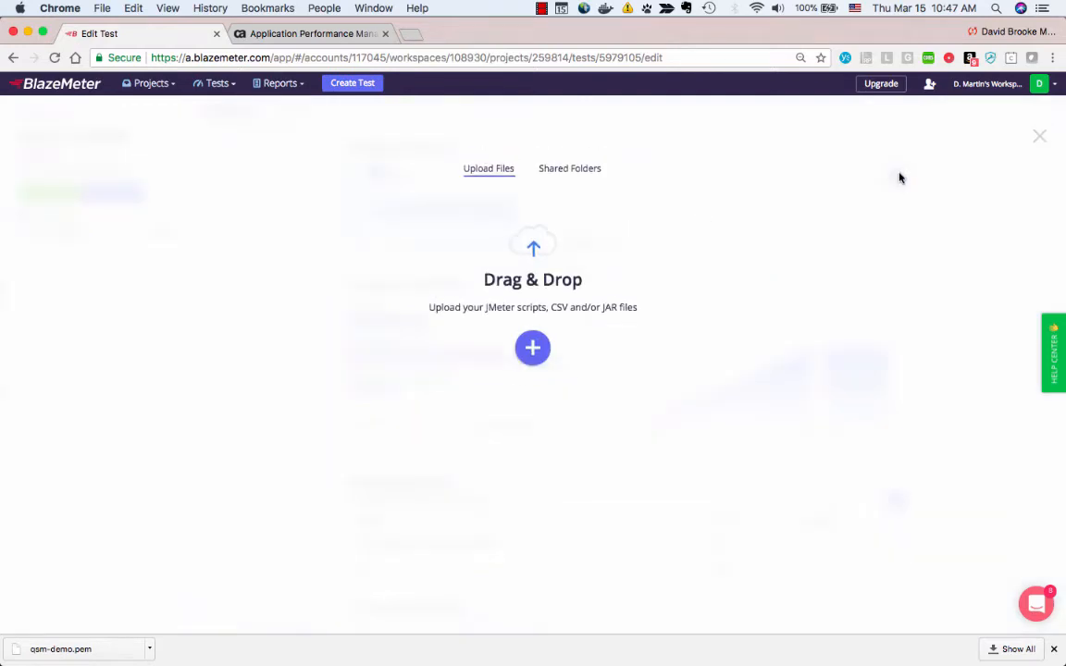
key(super+Tab)
key(super+Tab)
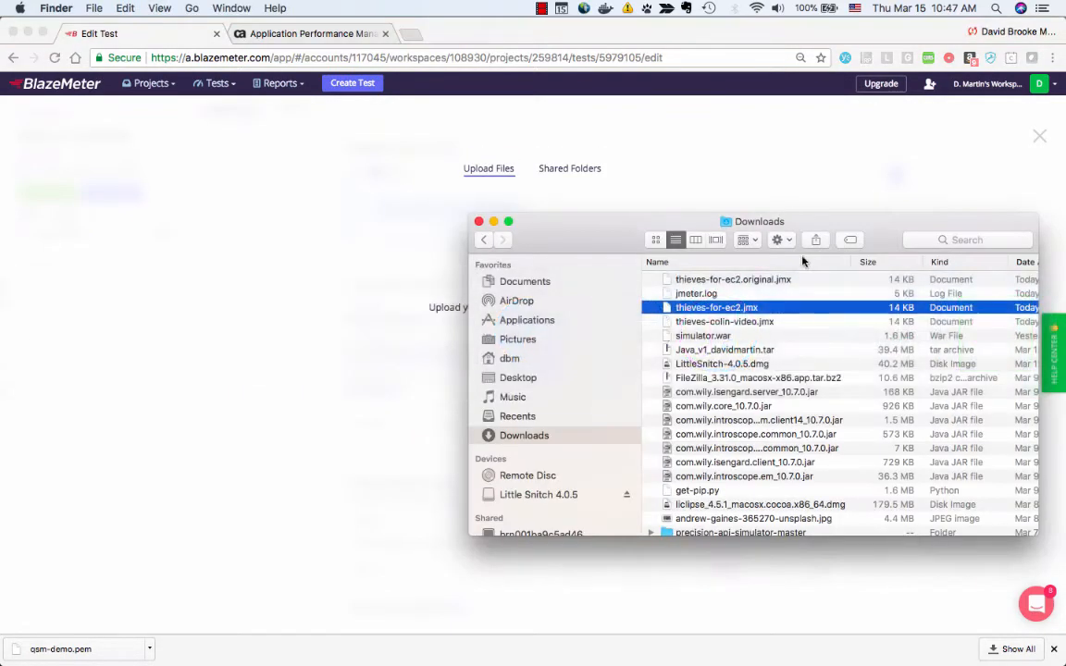
drag(740, 305, 445, 365)
click(261, 301)
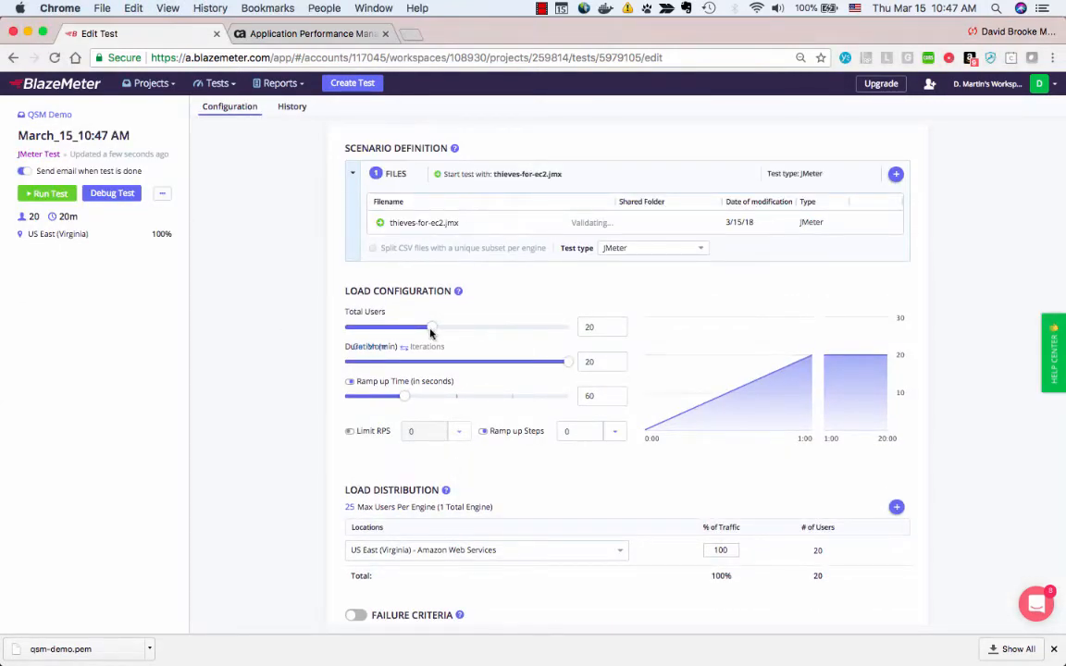
Configure the load with 10 total users, a duration of 5 minutes and a ramp-up time of 0 seconds
drag(428, 329, 386, 328)
drag(563, 359, 401, 367)
scroll(619, 537, down, 3)
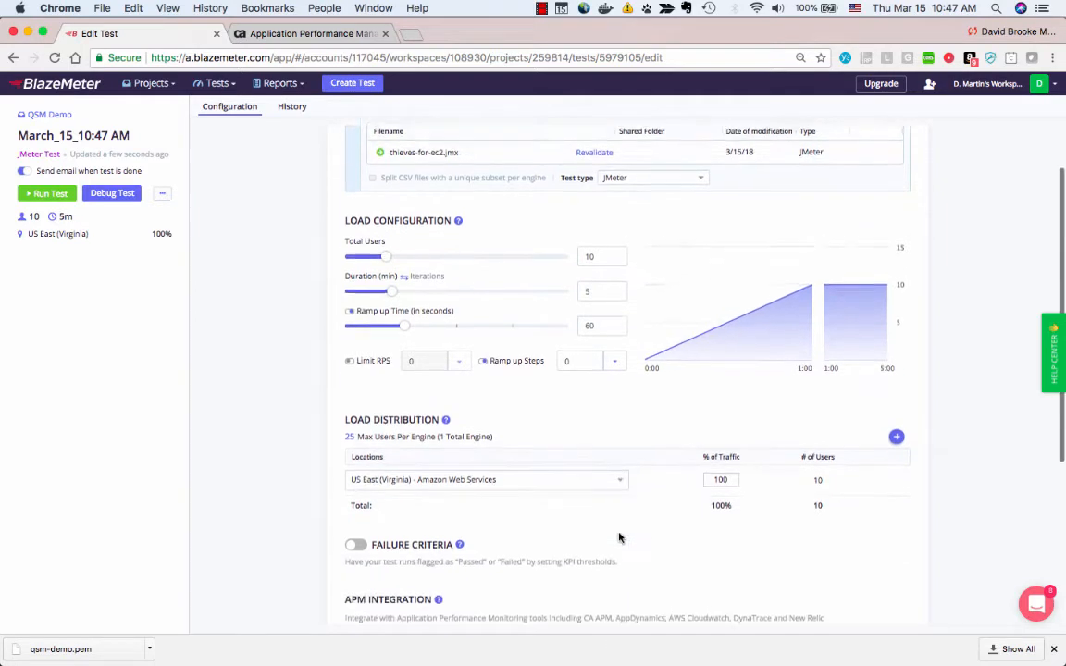
drag(368, 286, 339, 288)
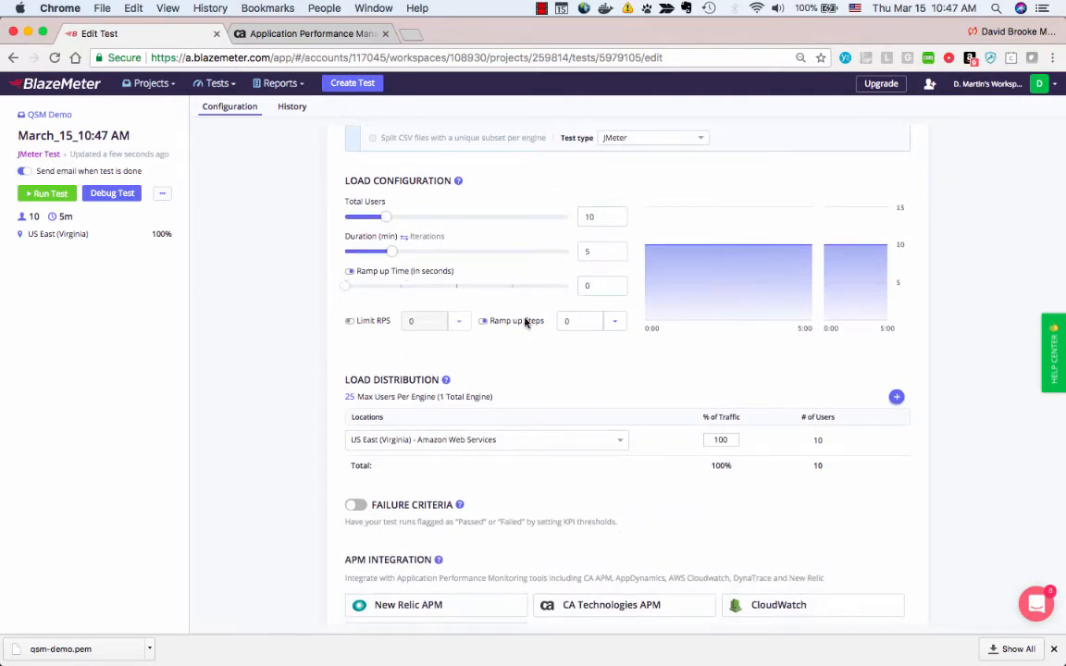
Set the load distribution location to US West (Oregon) on Amazon Web Services
scroll(609, 376, down, 3)
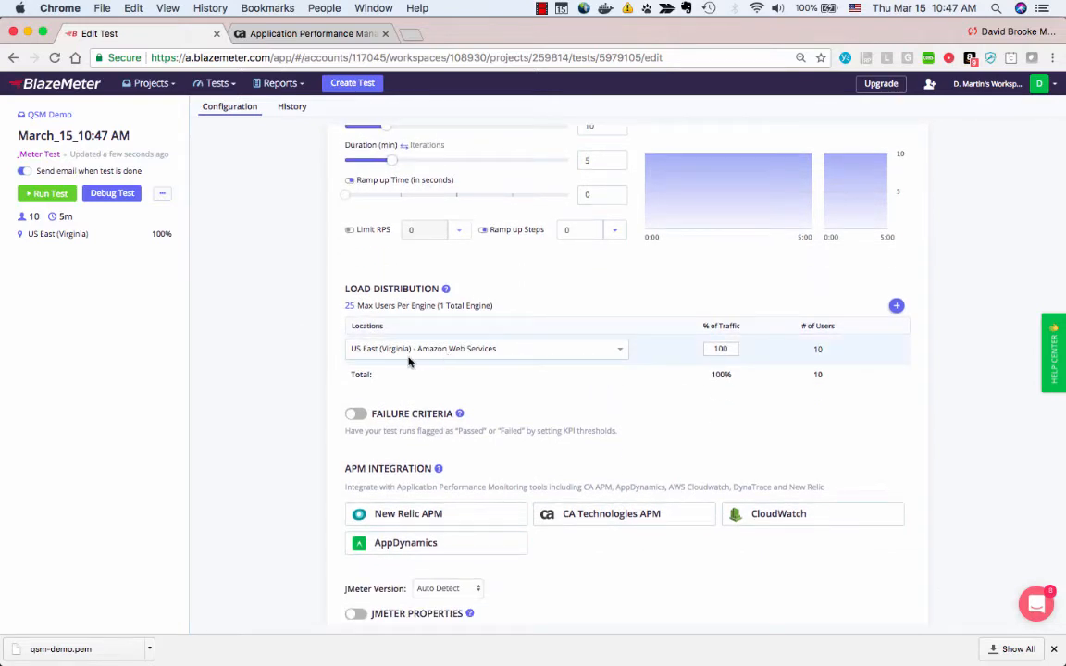
click(547, 349)
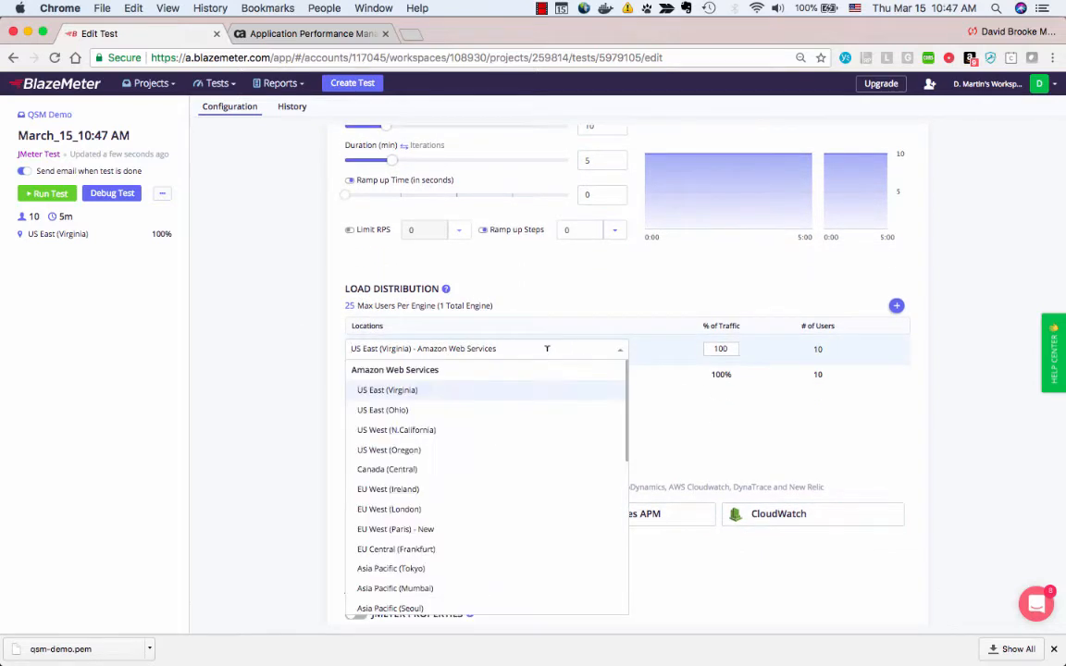
click(523, 451)
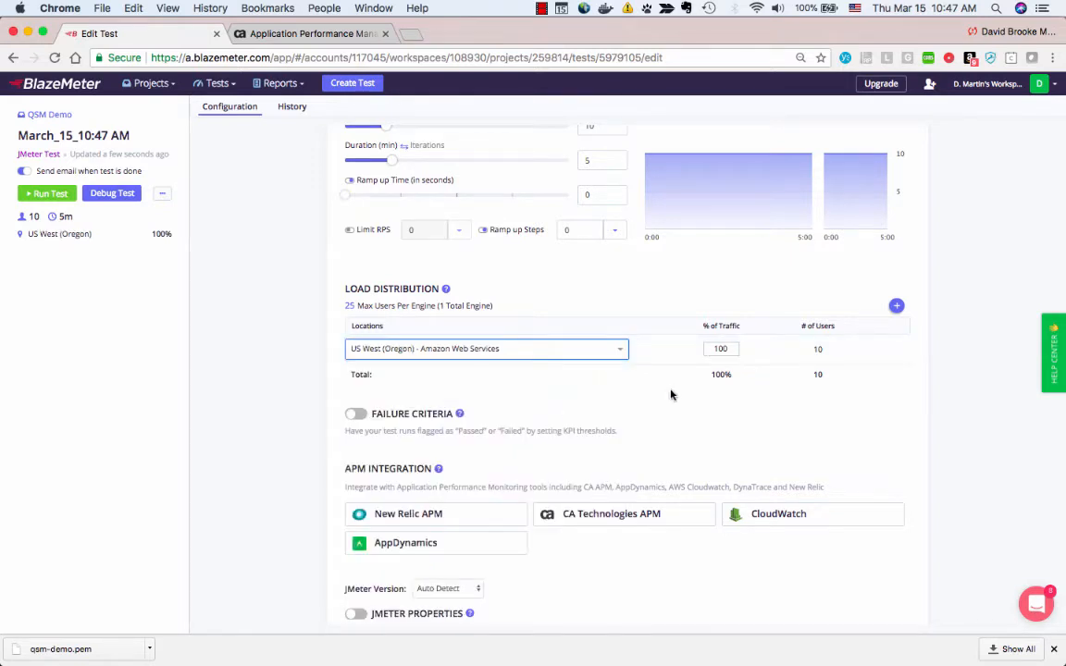
Examine the two-way CA Technologies APM integration with the existing 2018.03.05 SaaS tenant profile, including its advanced settings, without applying it
scroll(672, 395, down, 5)
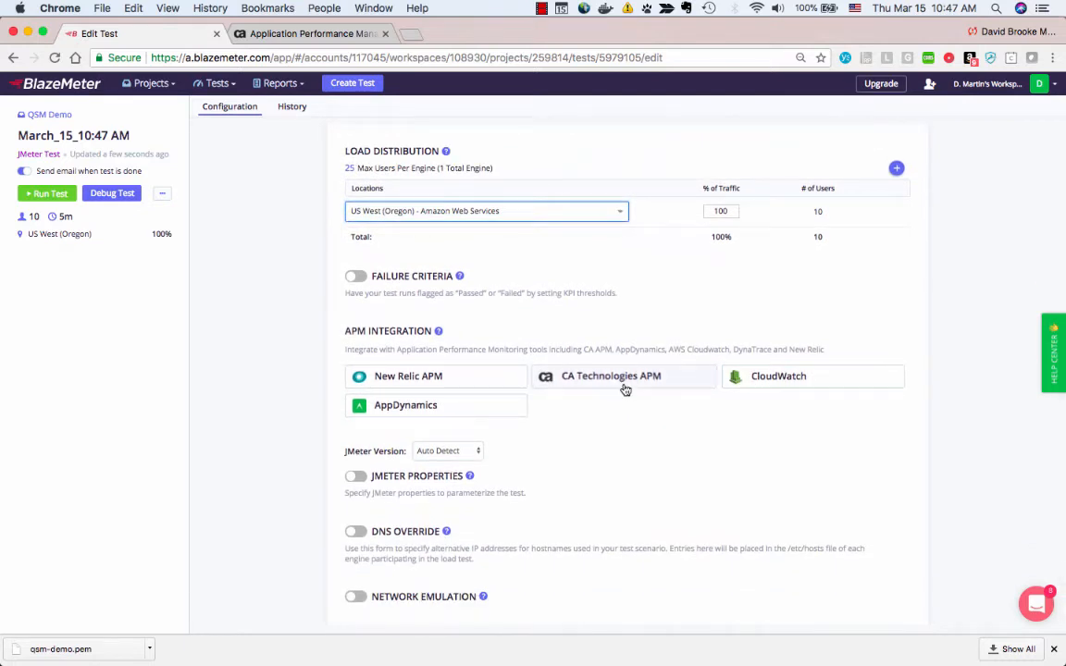
click(626, 383)
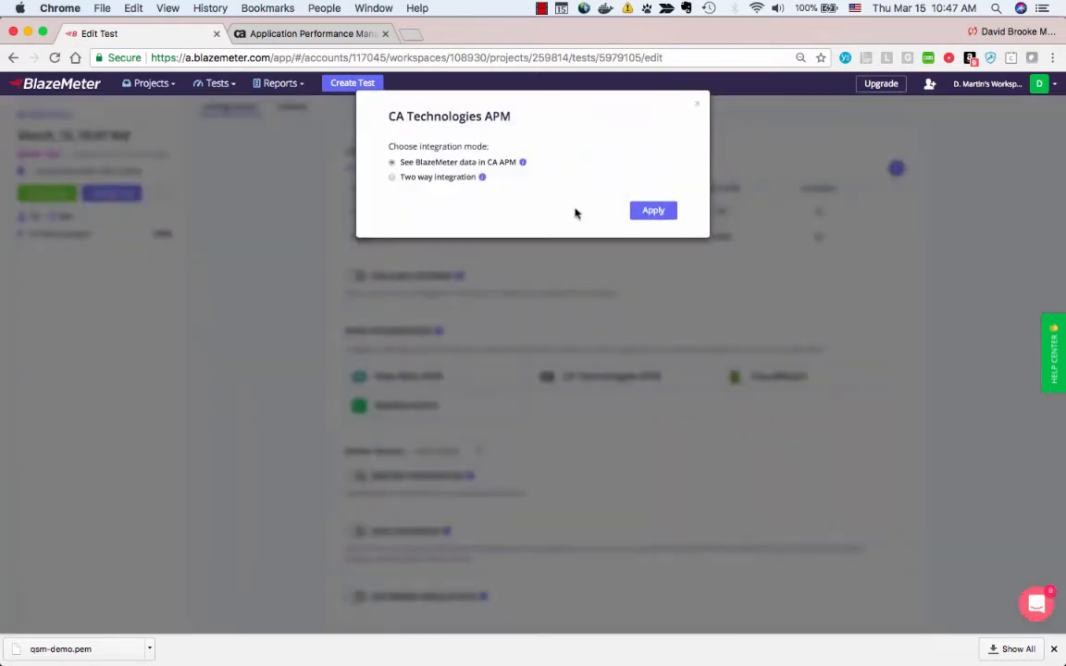
click(445, 179)
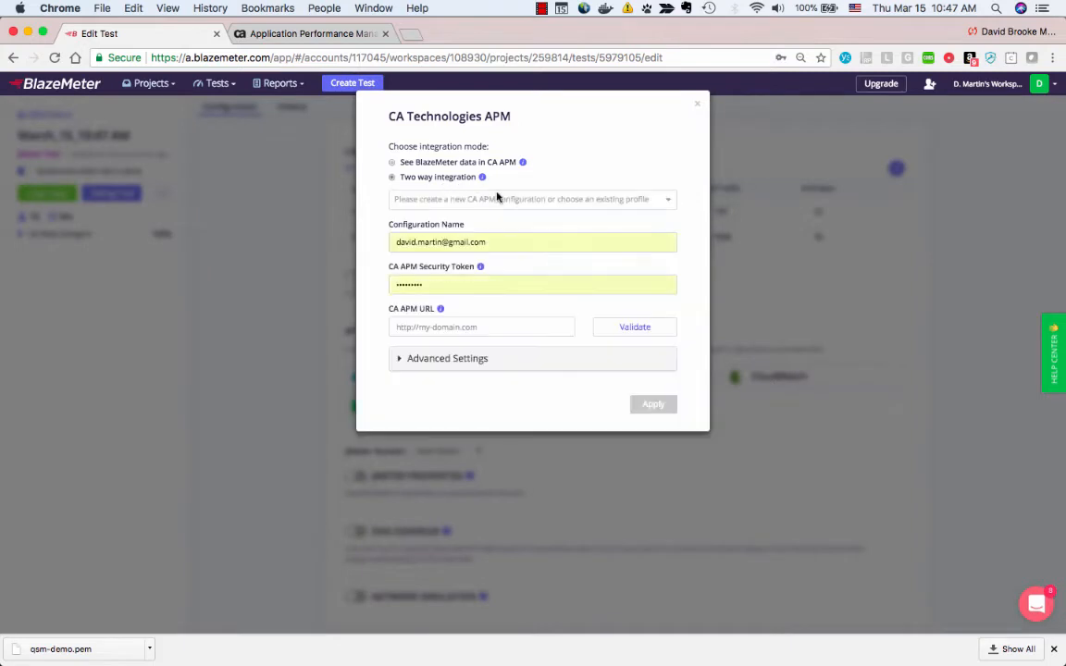
click(667, 201)
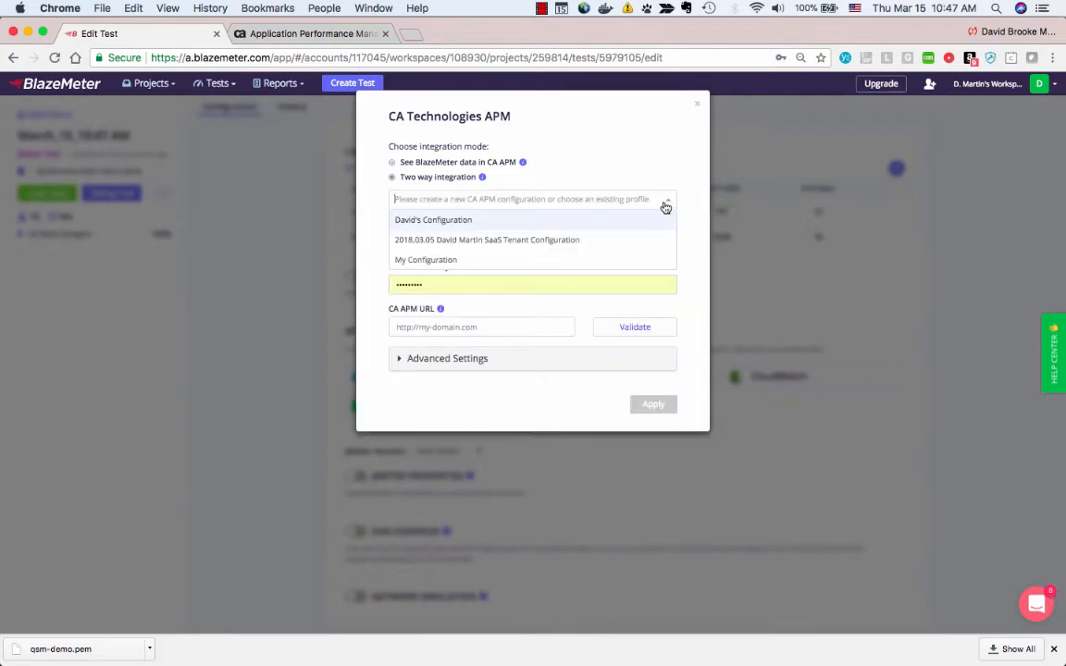
click(648, 242)
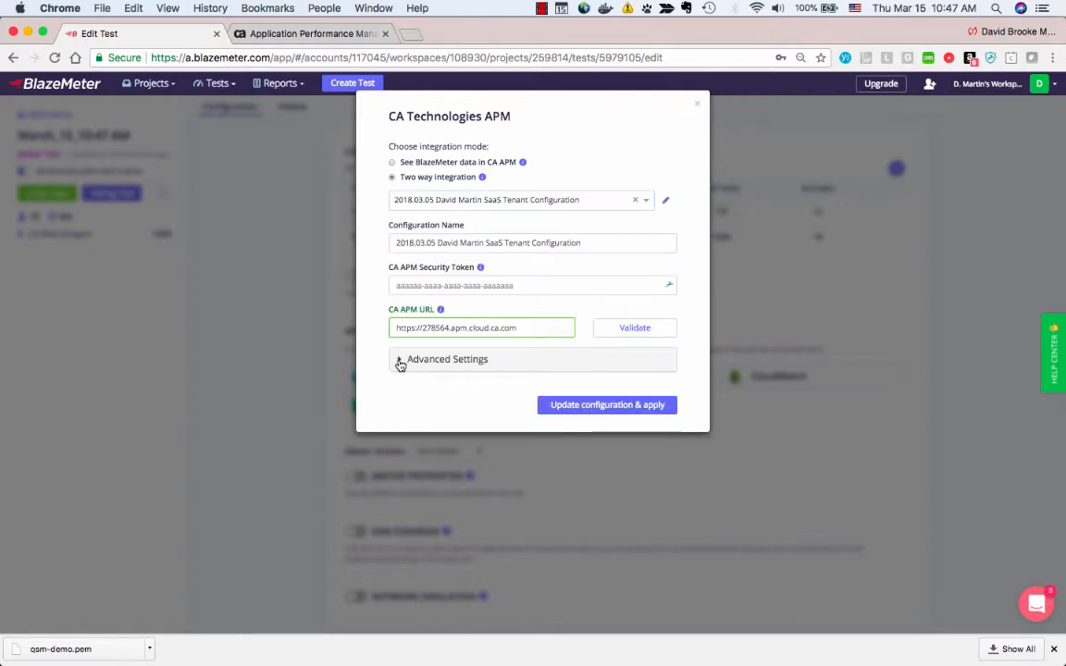
click(400, 361)
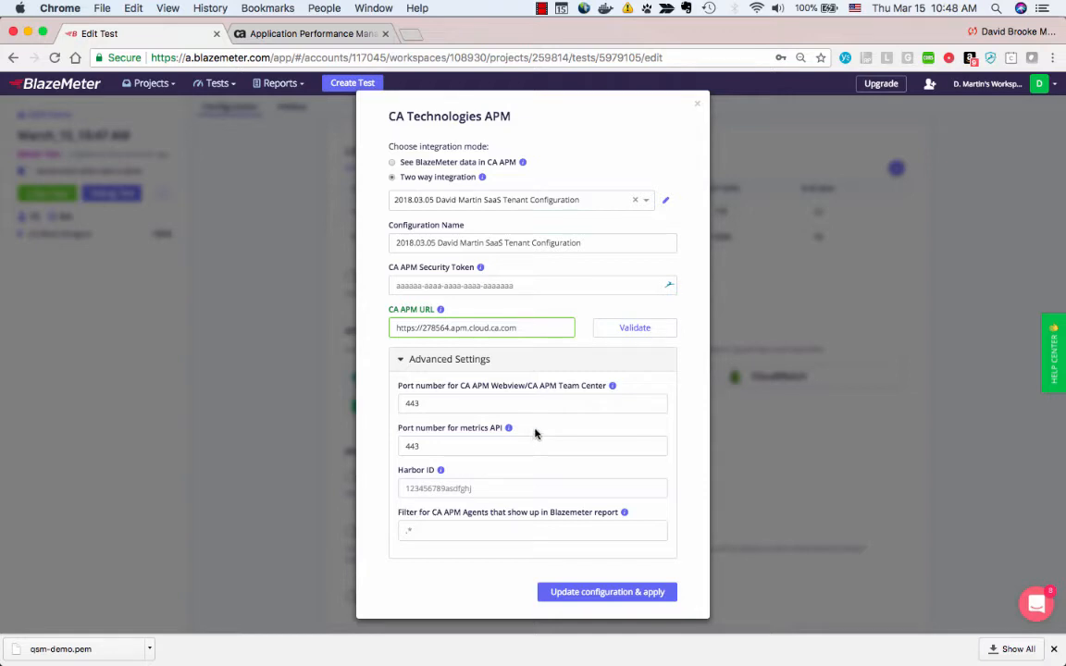
click(698, 104)
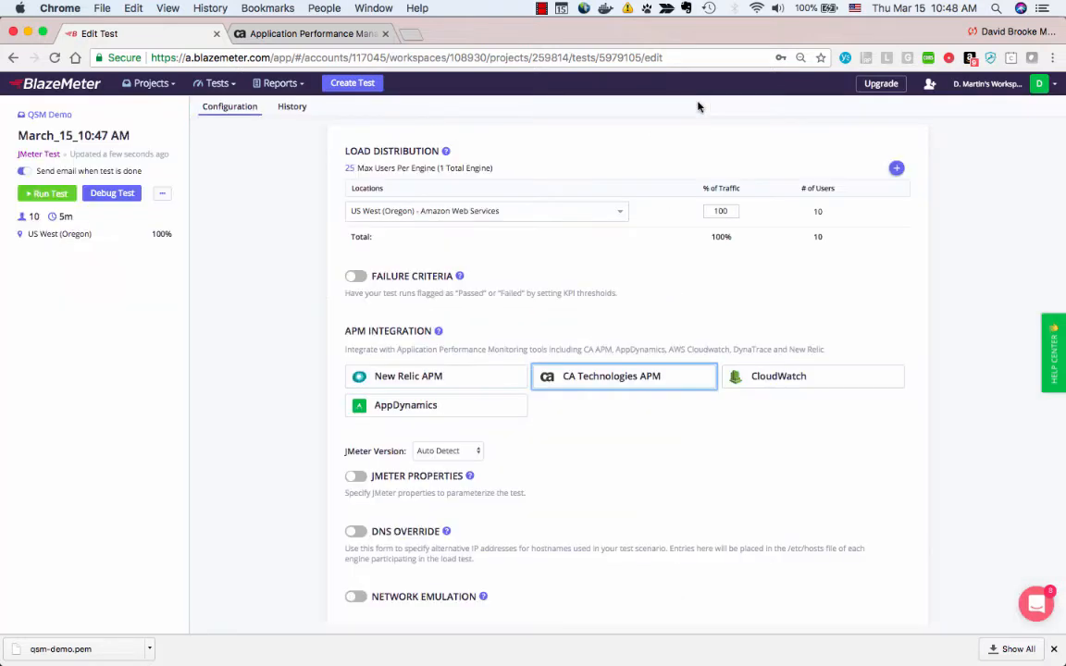
Rename the test "thieves - us west oregon by BlazeMeter" and run it by launching the servers
click(147, 133)
drag(118, 135, 14, 137)
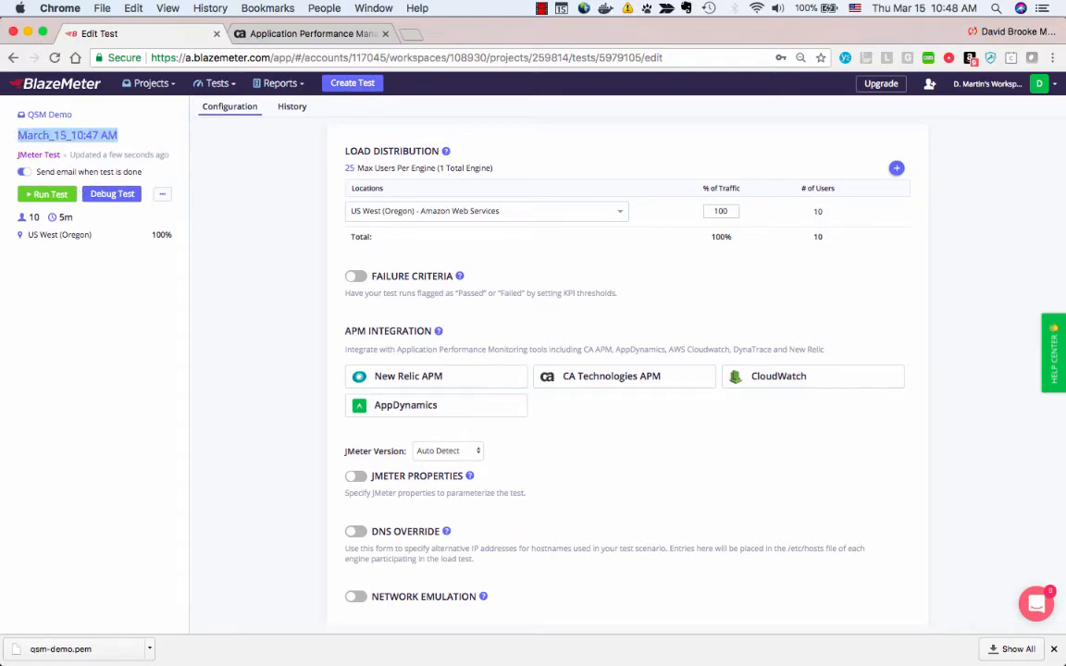
text(thieves -)
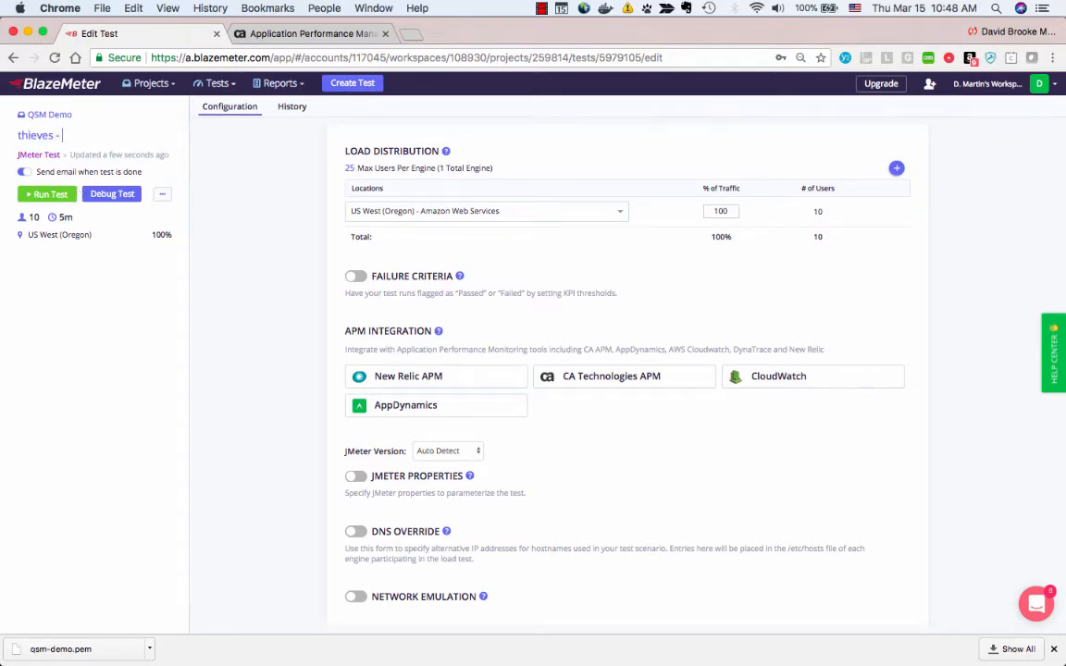
text( us we)
text(ae)
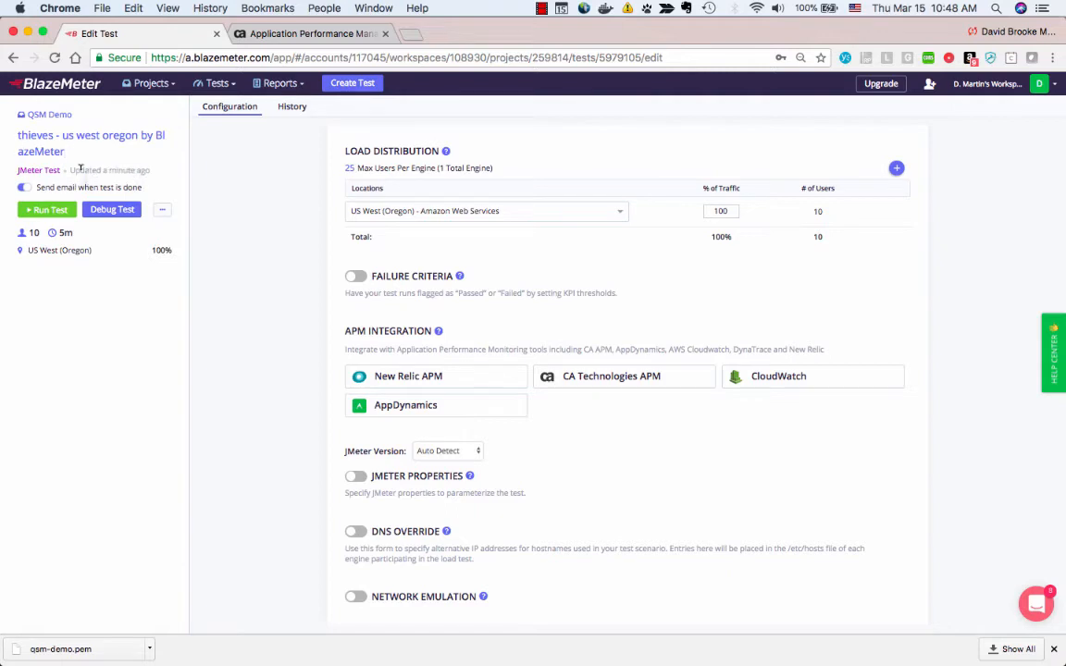
click(66, 212)
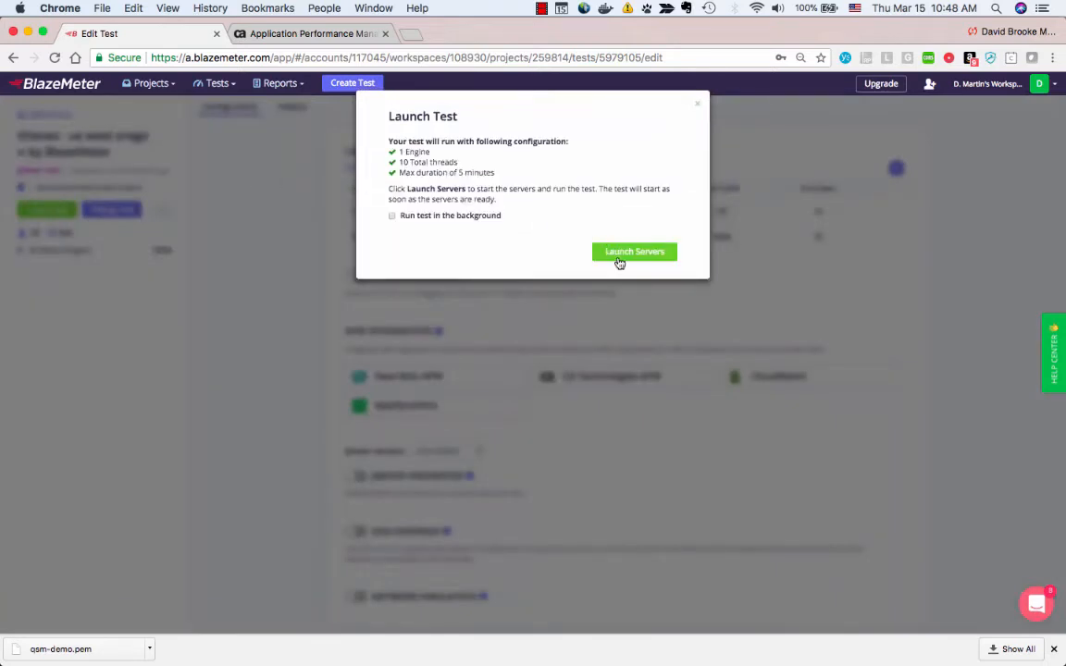
click(619, 262)
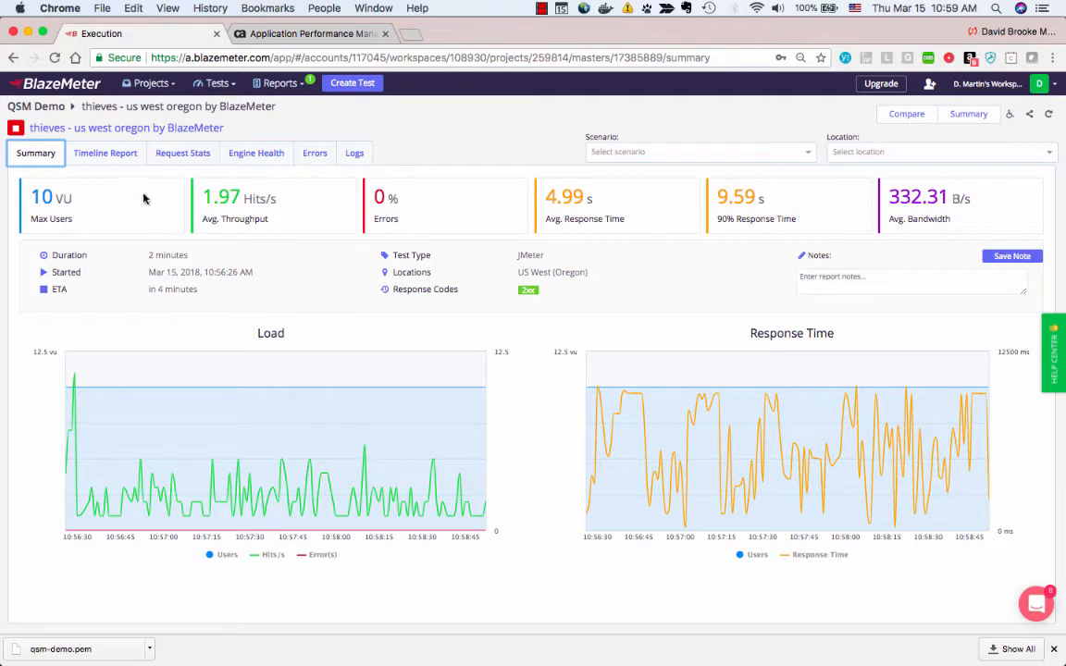
Examine the timeline report of the running test and the CA APM metrics available under KPI Selection, particularly those for the Search transaction
click(111, 154)
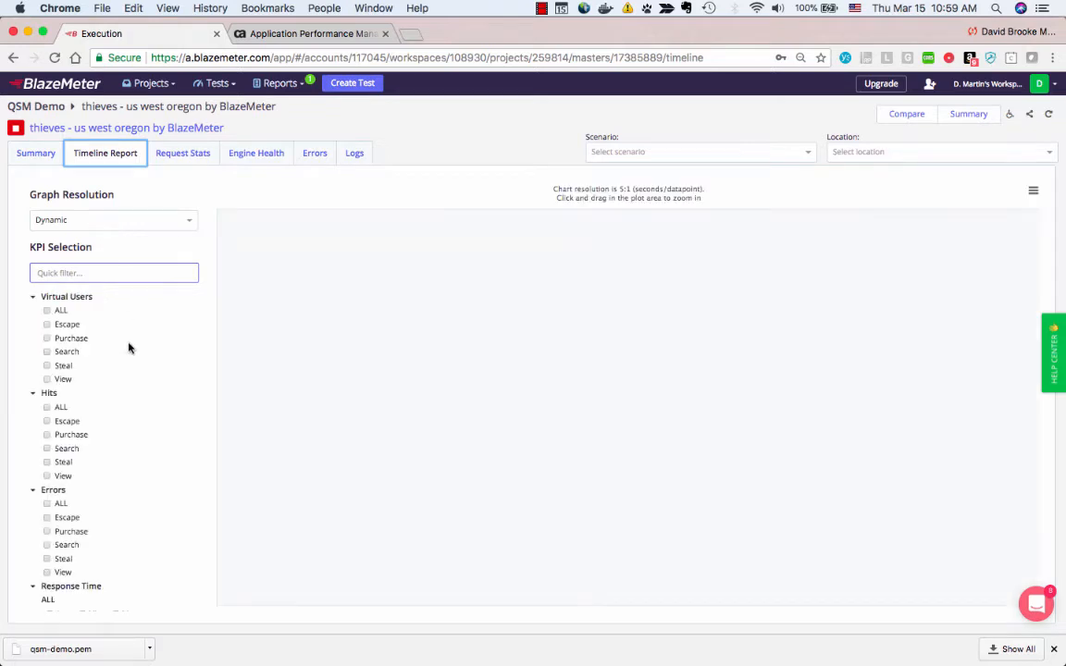
scroll(138, 395, down, 3)
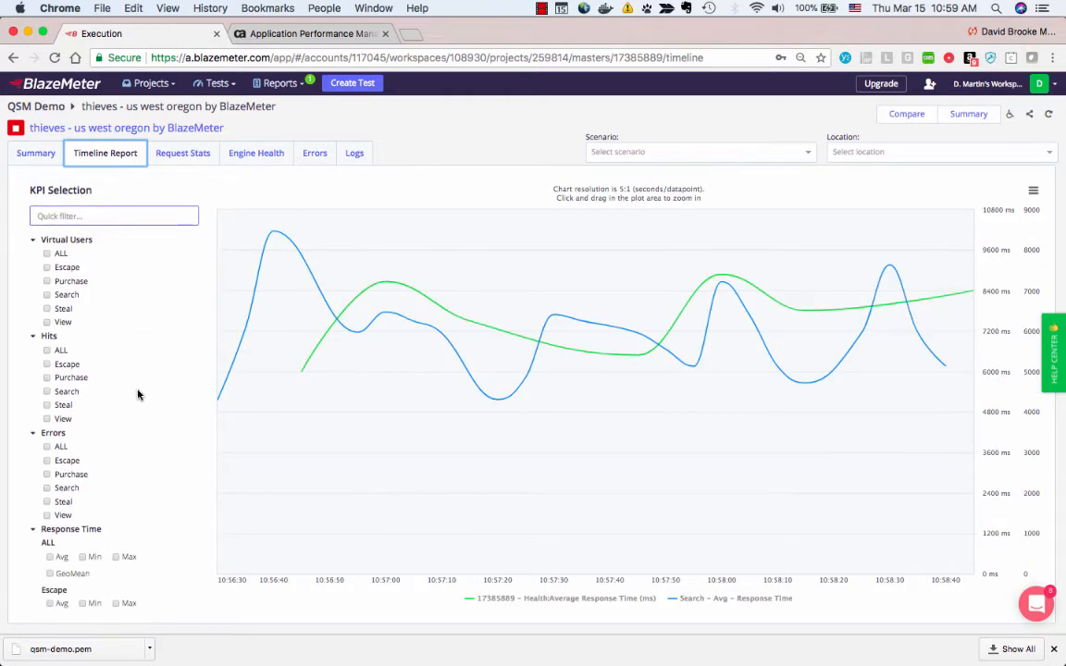
scroll(138, 395, down, 5)
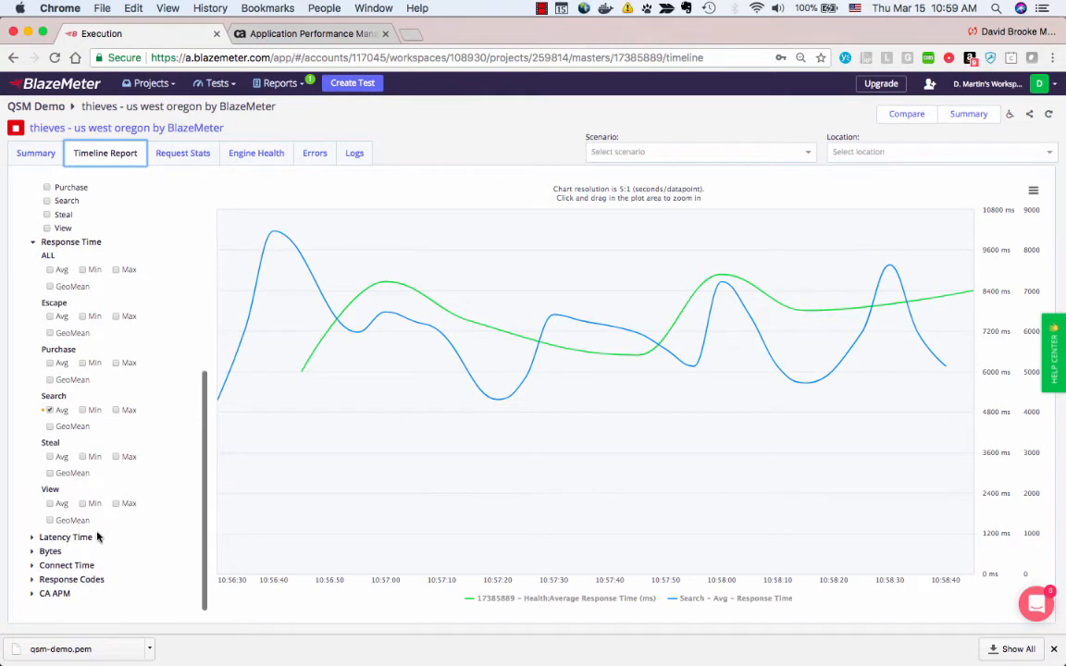
click(32, 595)
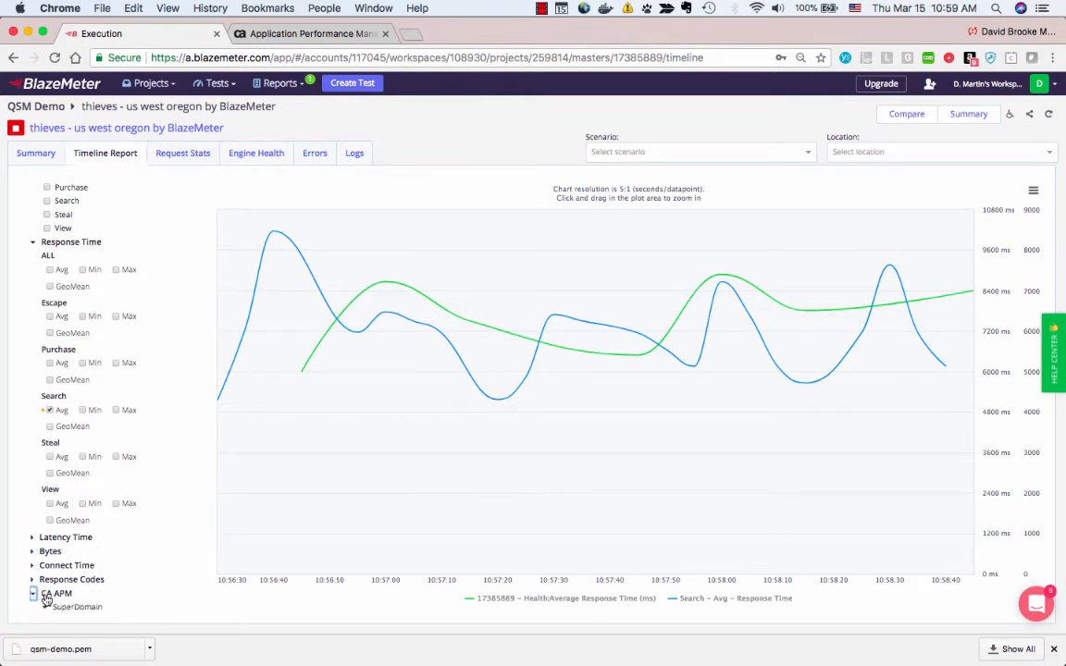
scroll(72, 600, down, 10)
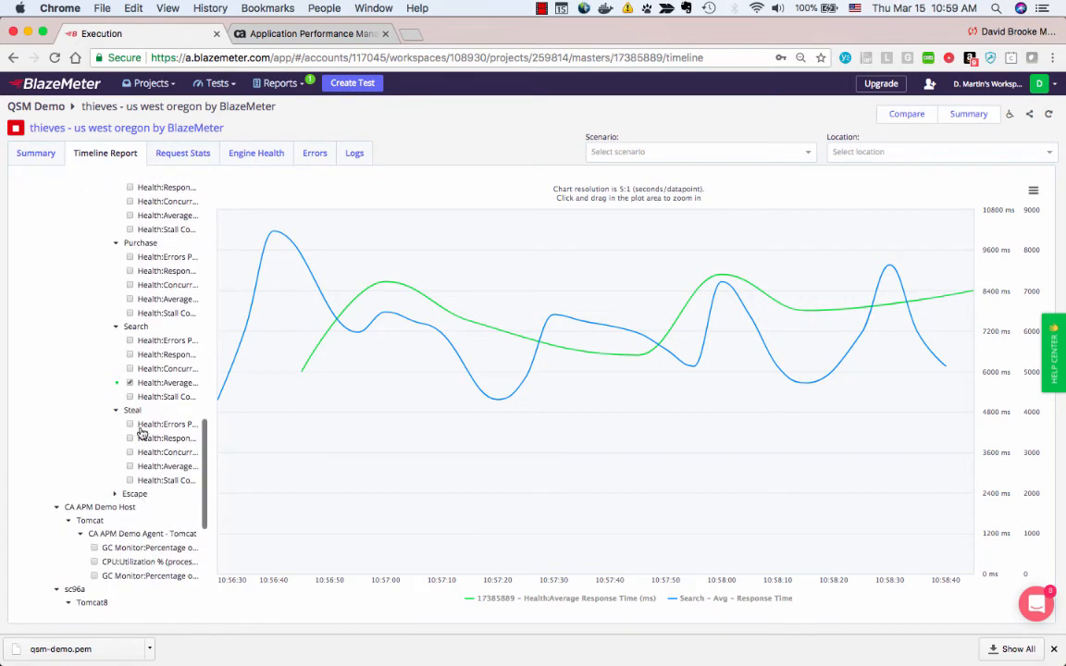
scroll(148, 424, up, 1)
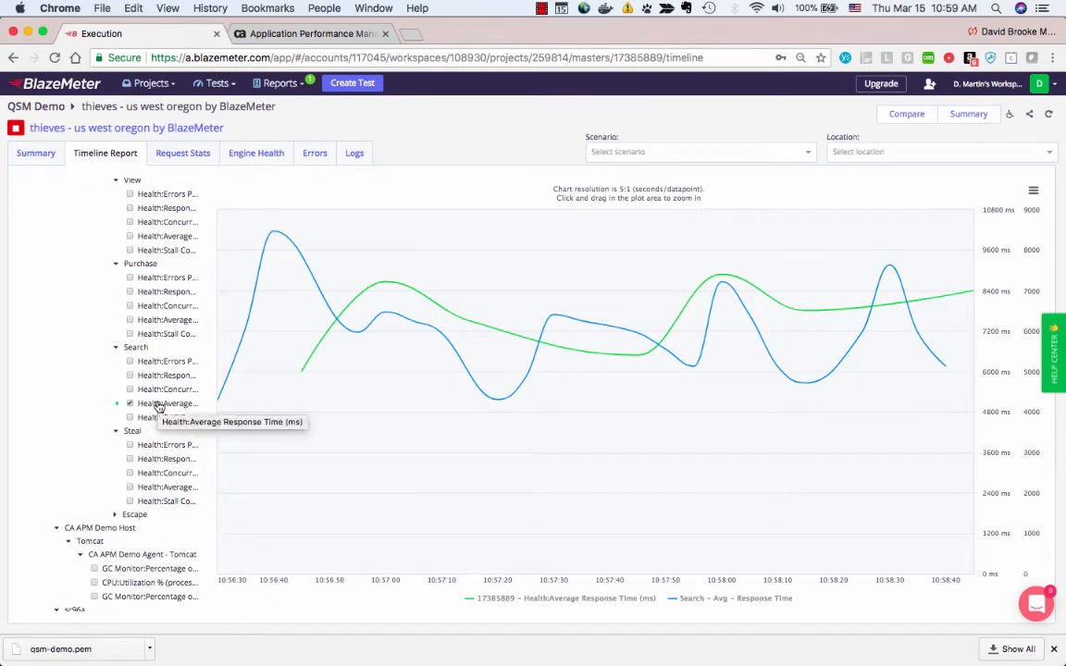
scroll(156, 294, up, 6)
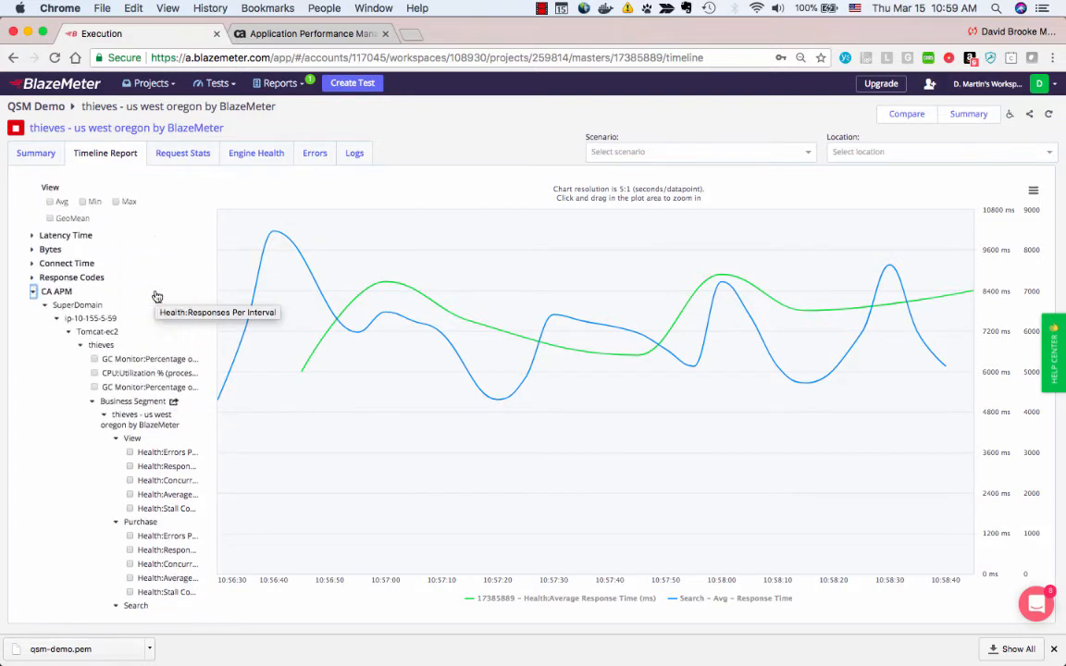
scroll(155, 295, up, 3)
scroll(155, 294, down, 4)
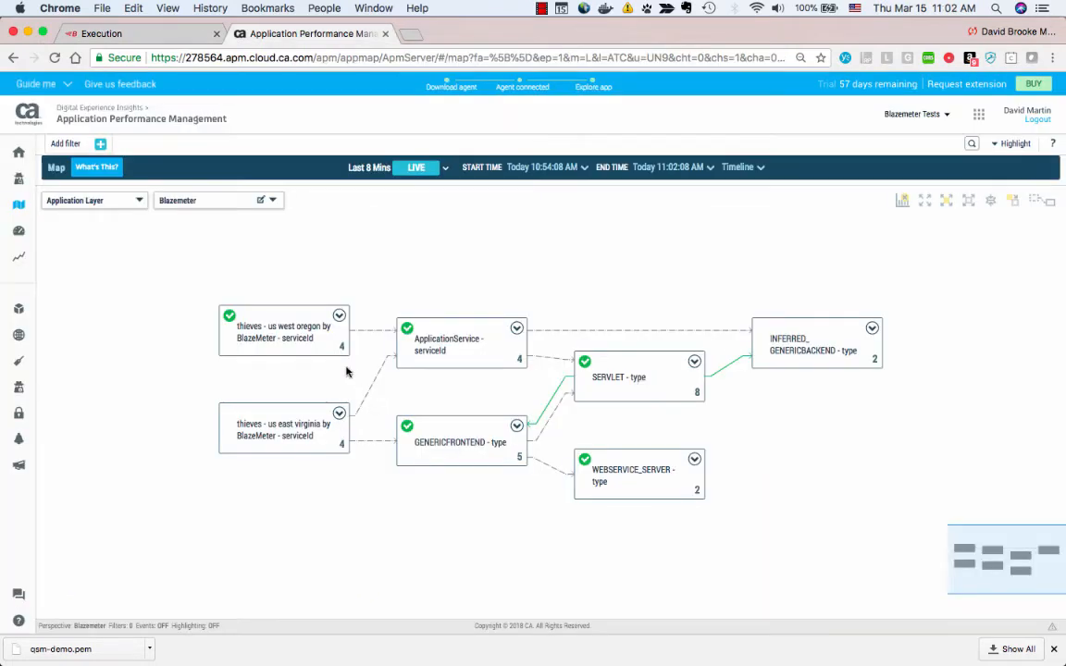
In the CA Application Performance Management map, expand the "thieves - us west oregon by BlazeMeter" group and select its Search transaction
click(339, 318)
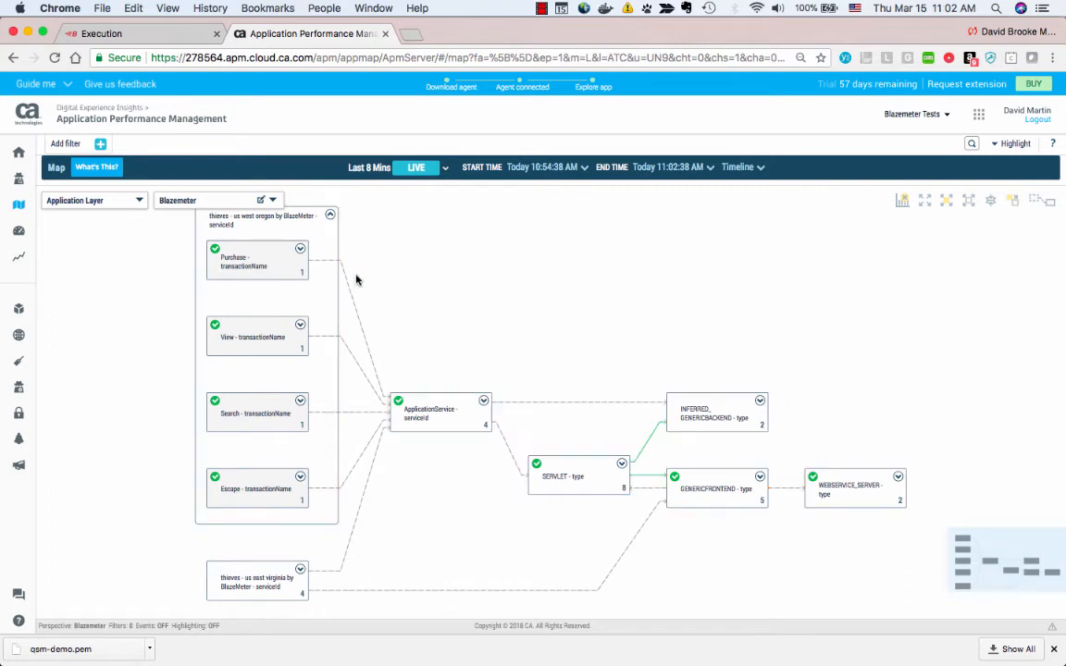
drag(384, 275, 383, 302)
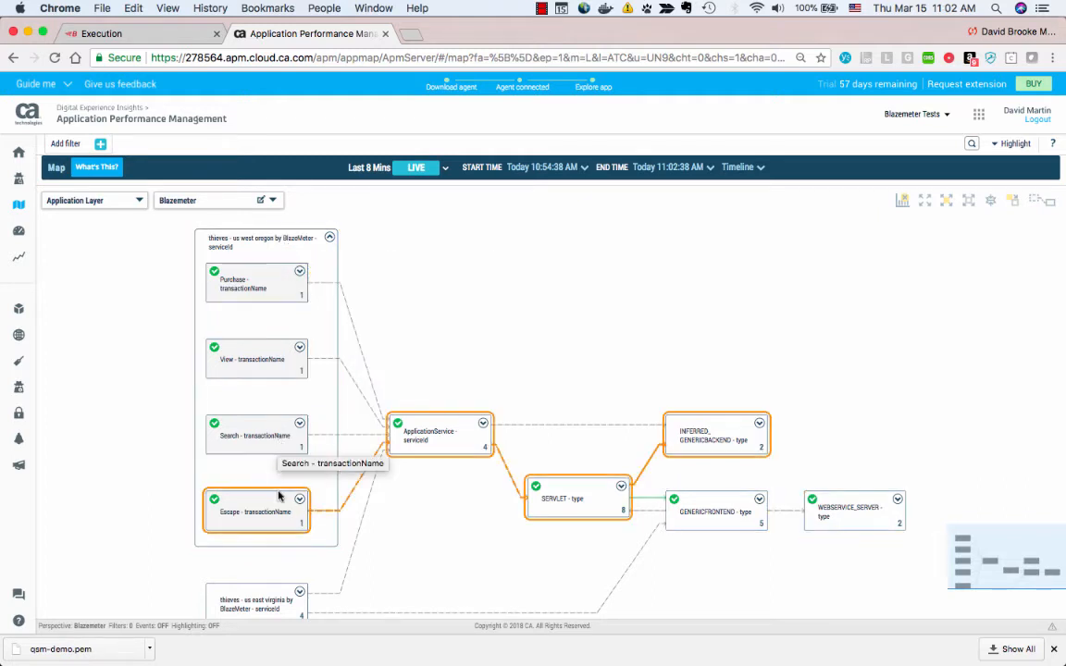
click(282, 445)
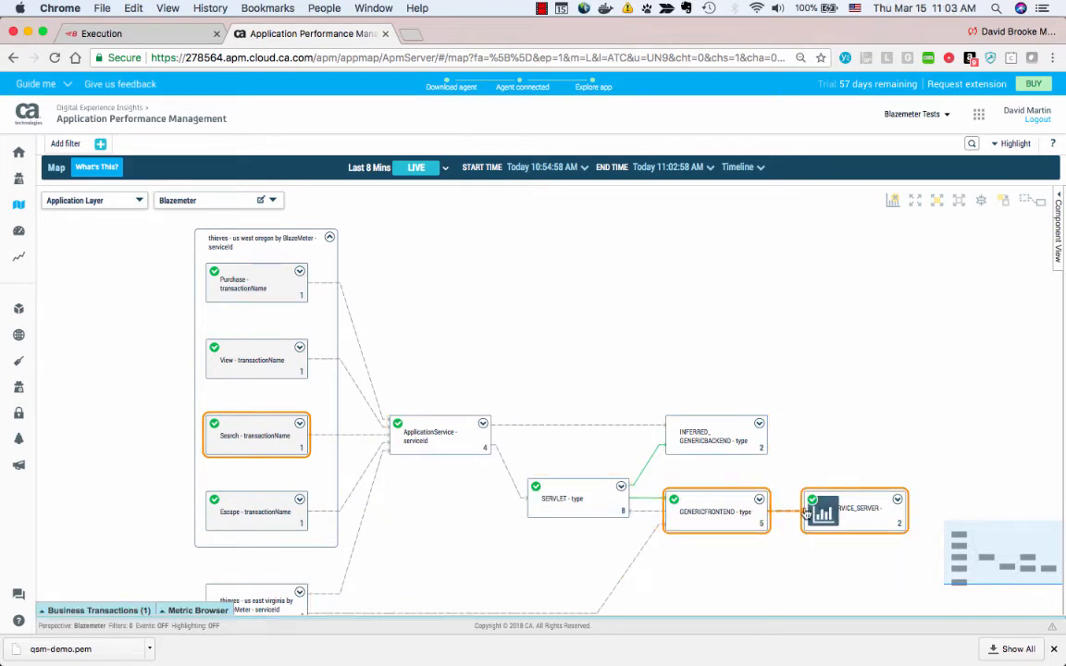
click(272, 449)
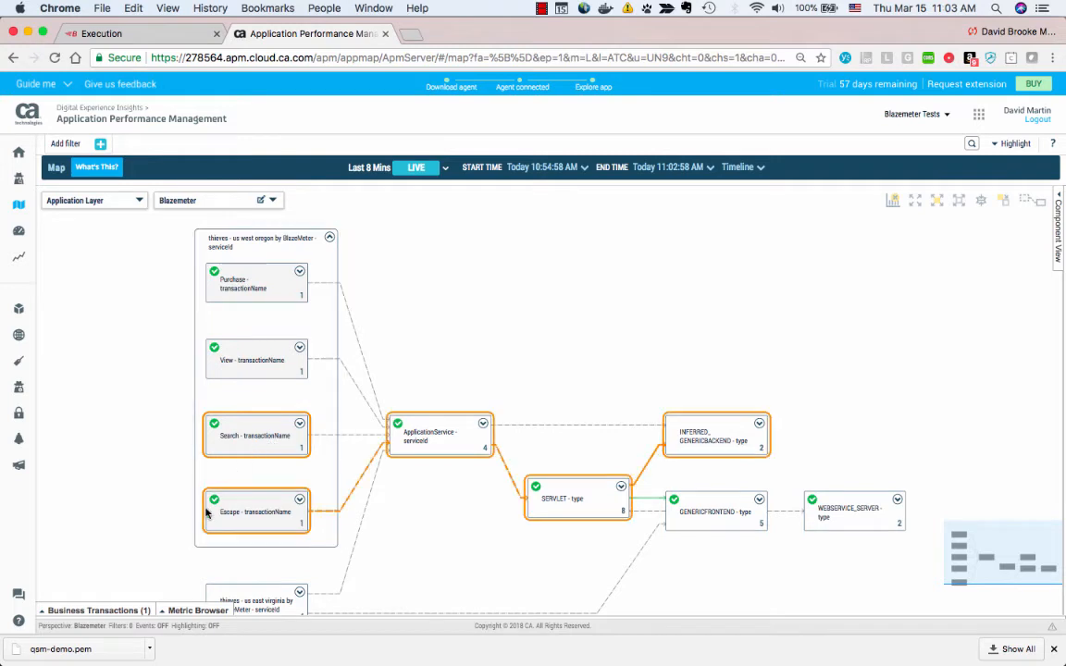
Open the /thieves/search business transaction recorded for Search and select its trace bar to inspect the components
click(119, 614)
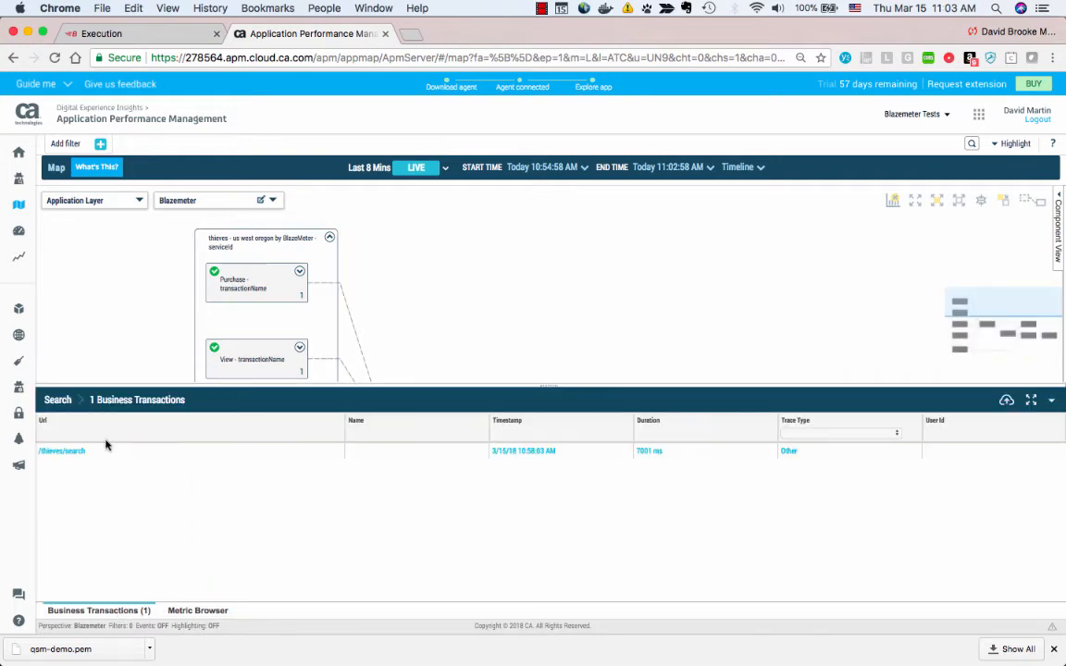
click(100, 454)
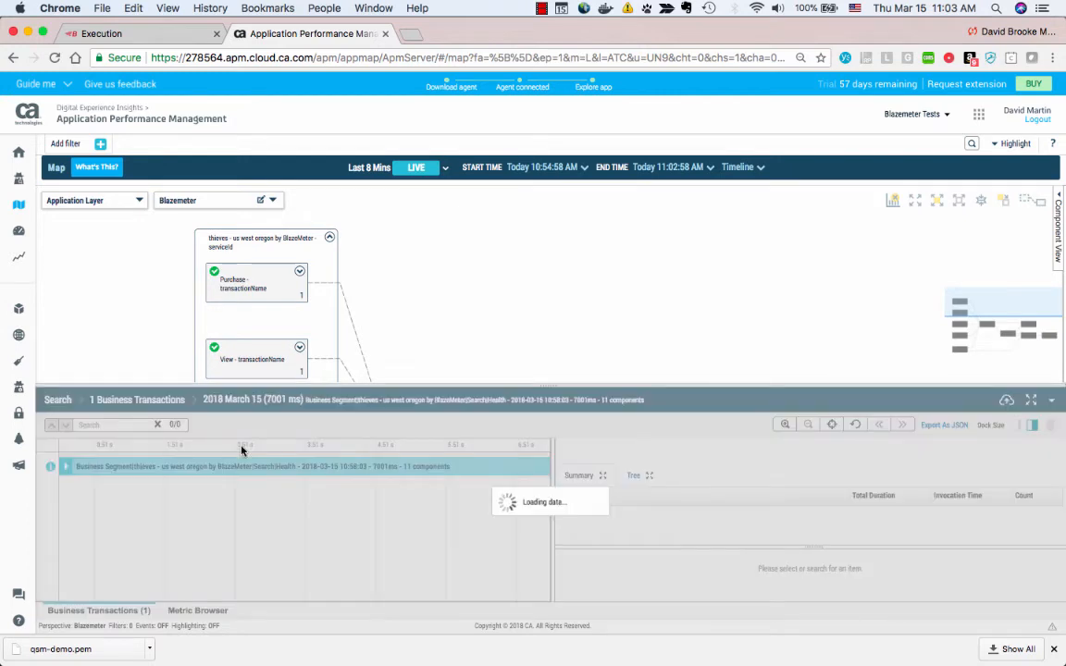
click(90, 464)
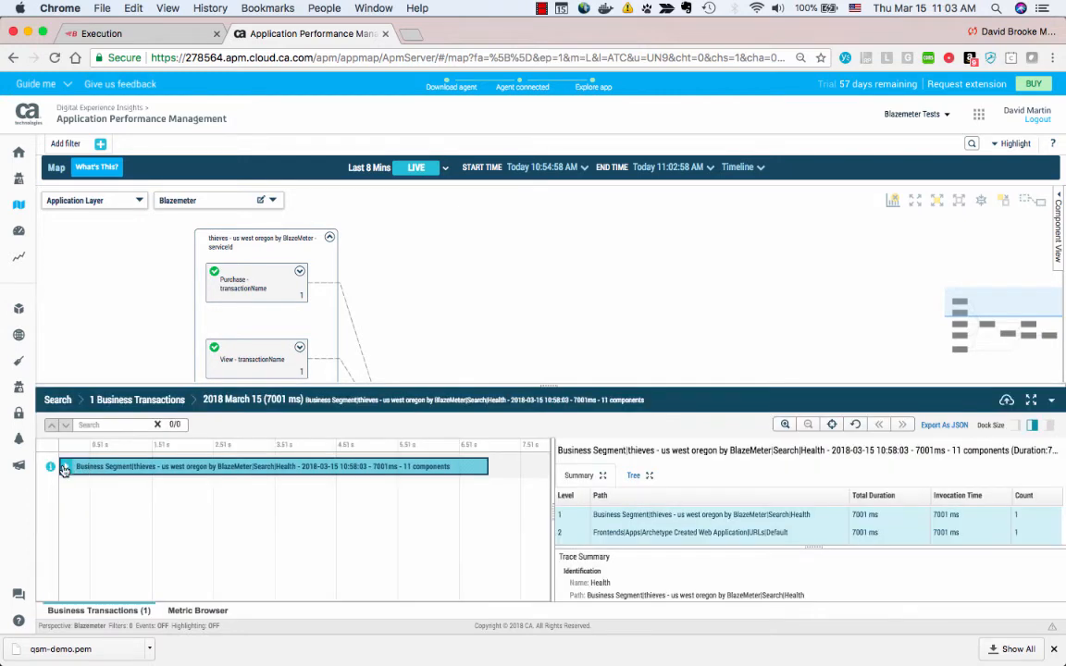
Expand the Search trace into its components, enlarge the trace pane and select the Backends|Work|StallInvocation|doTheWork component to inspect it
click(66, 469)
drag(354, 386, 346, 323)
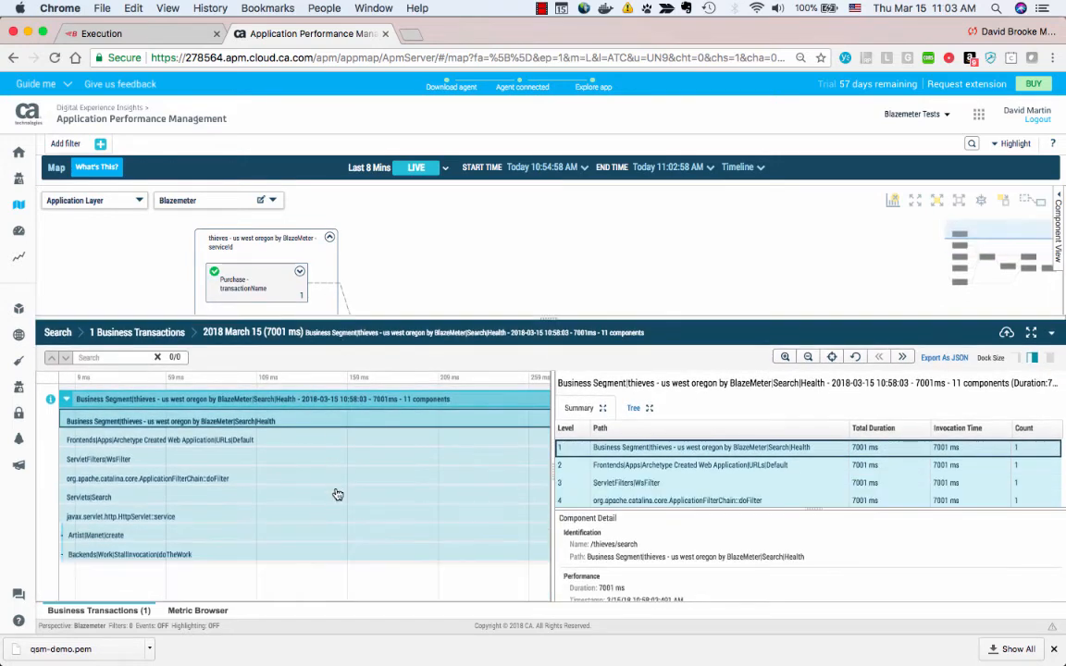
click(321, 558)
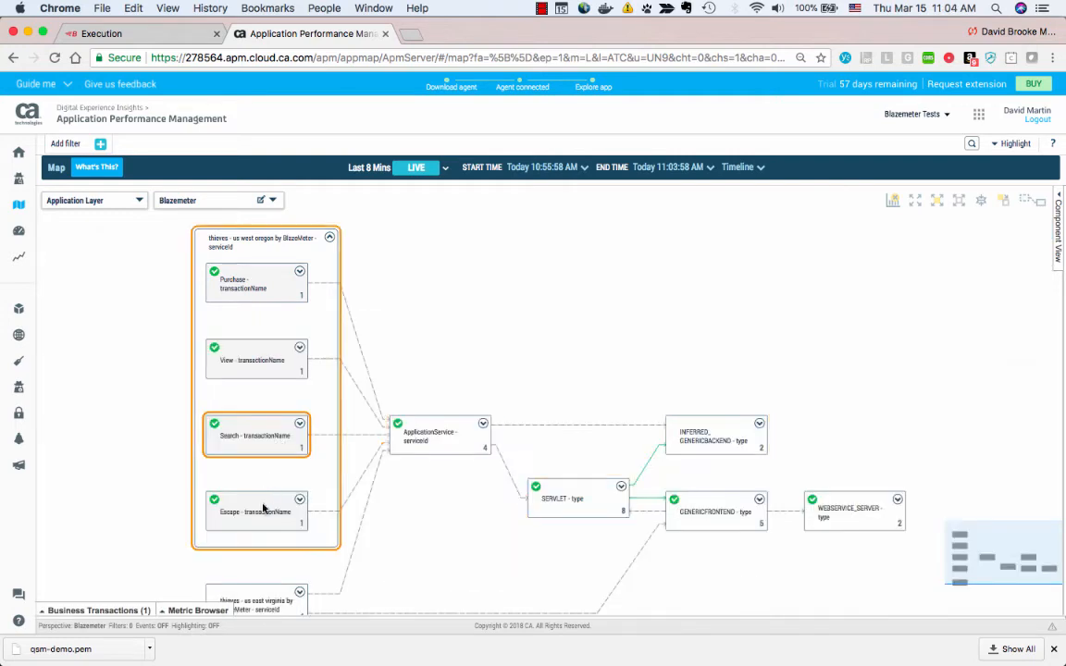
Open the Metric View and examine the Search and View health metrics under "thieves - us west oregon by BlazeMeter" in the metrics tree
click(199, 610)
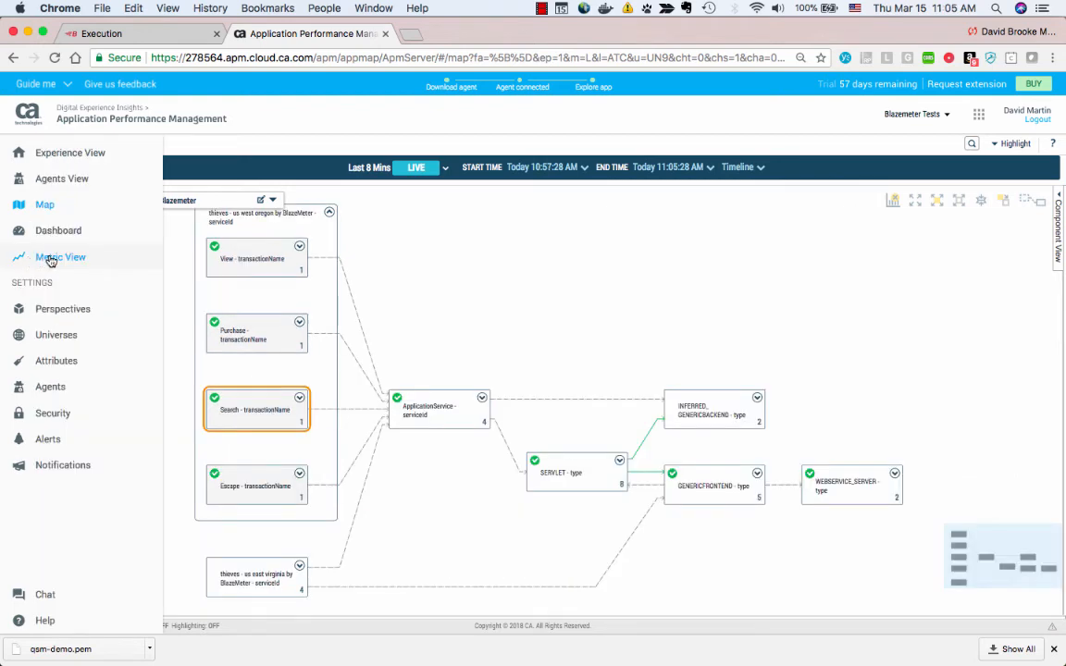
click(51, 260)
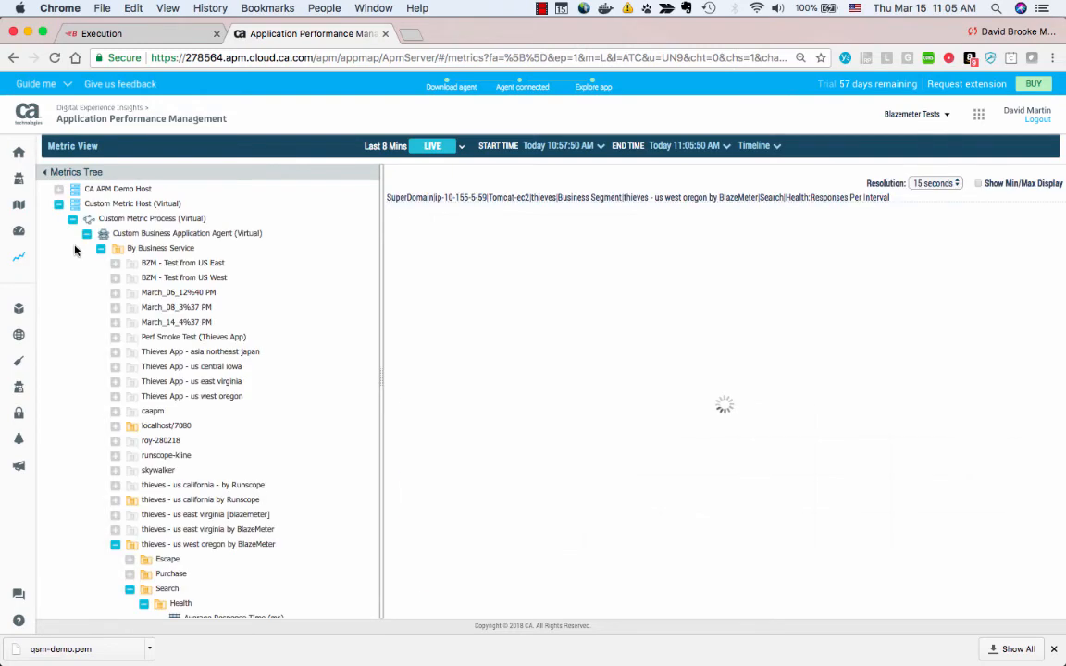
scroll(197, 381, down, 5)
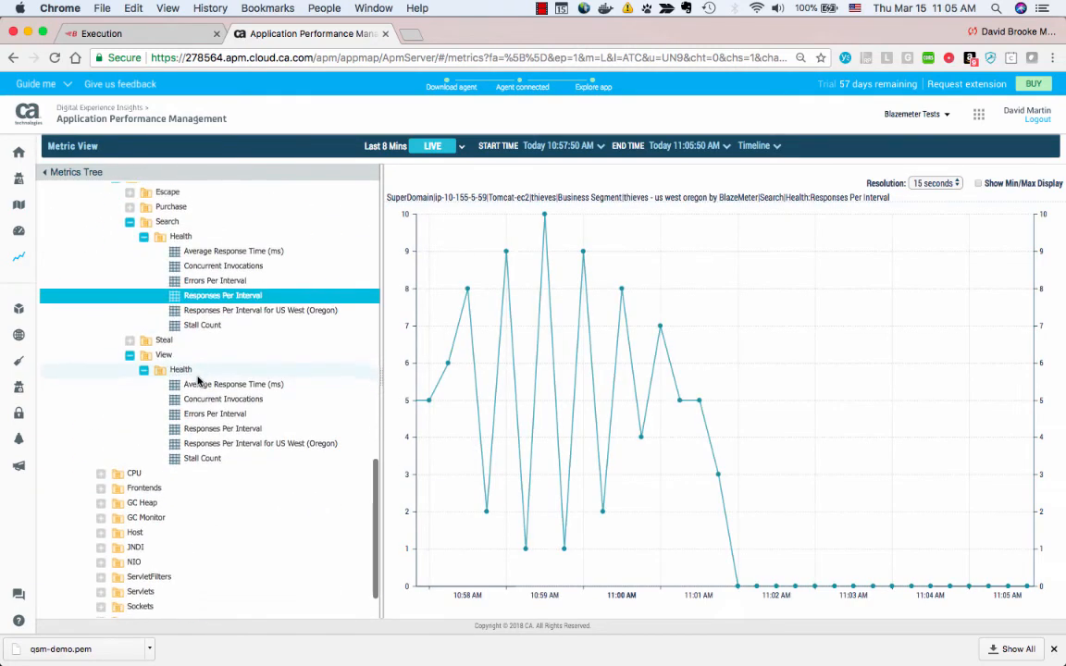
scroll(222, 282, up, 1)
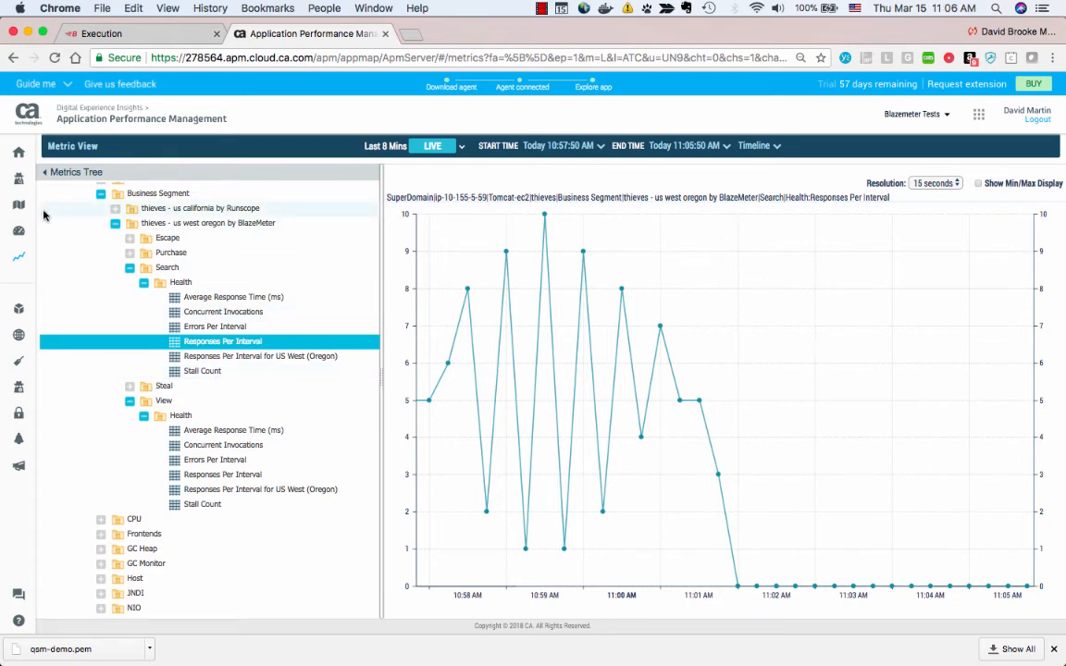
Start a new experience card in the Experience View, grouped by Business Service and secondly by transactionName
mouse_move(38, 209)
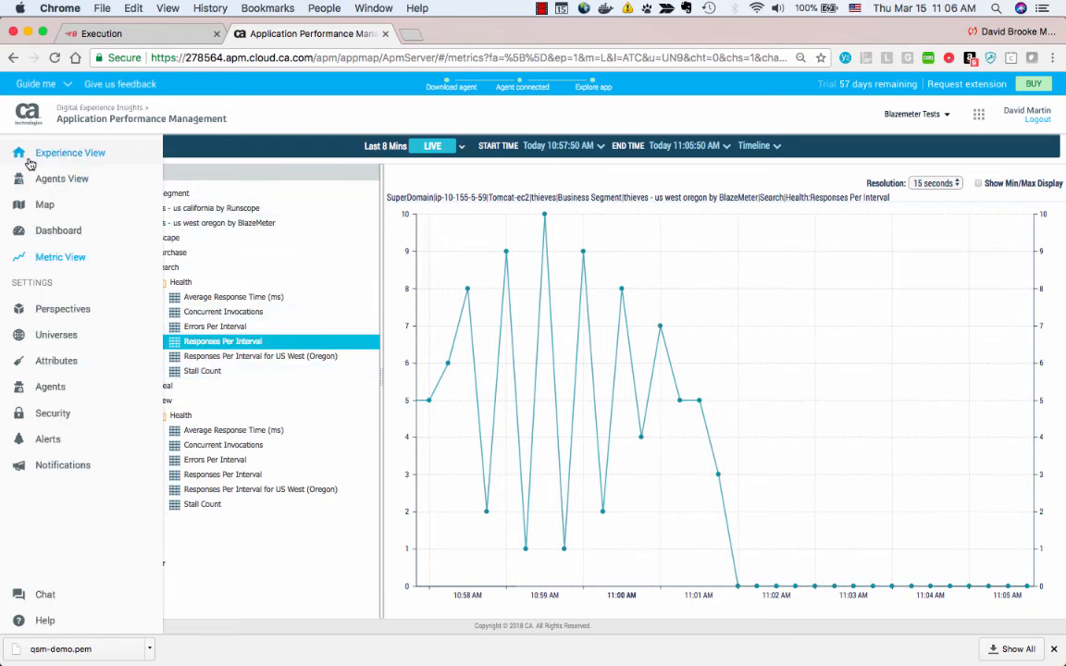
click(31, 159)
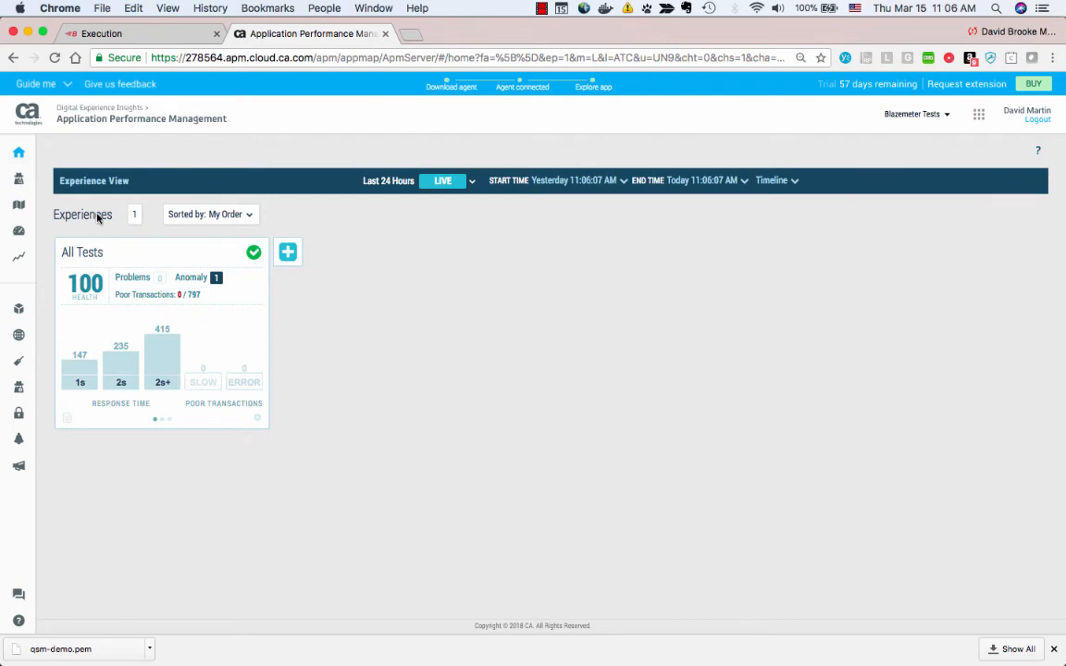
click(288, 256)
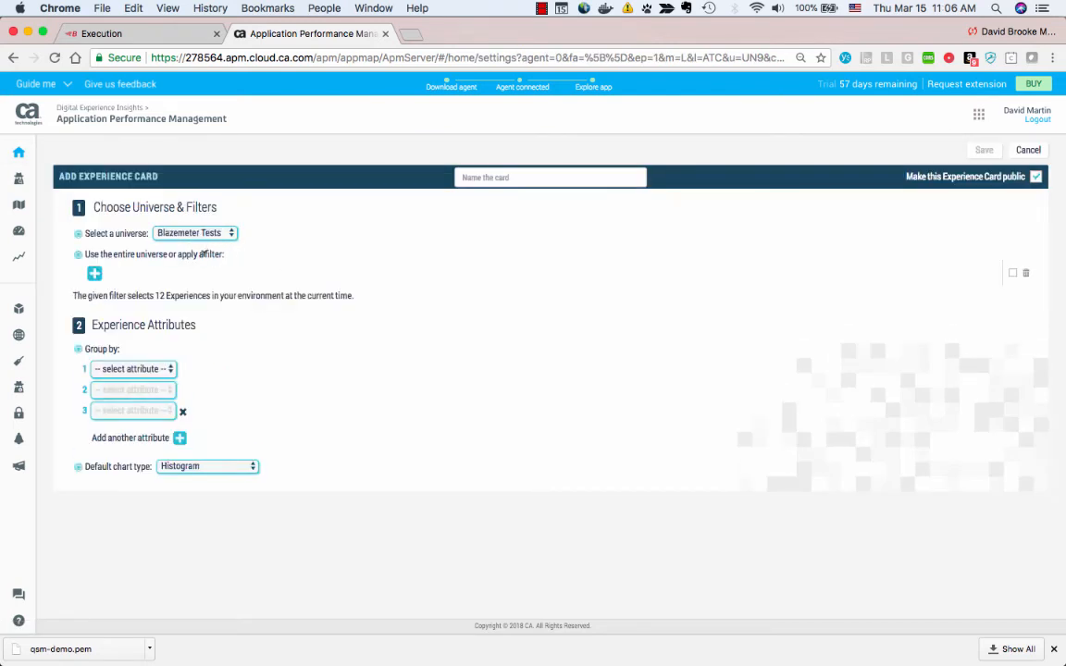
click(160, 370)
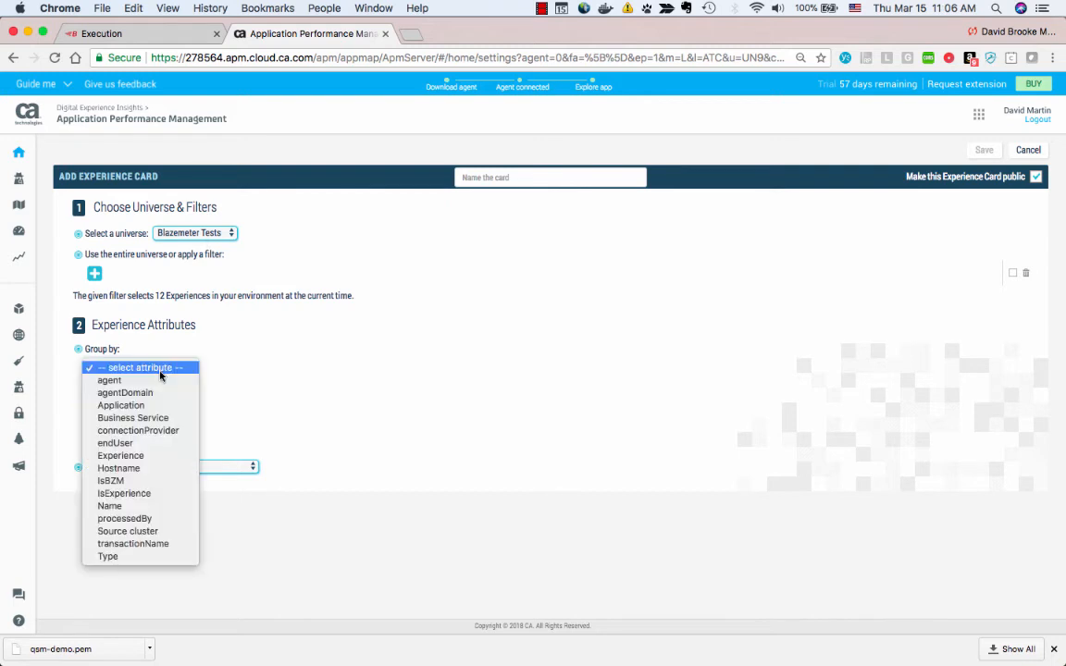
click(159, 418)
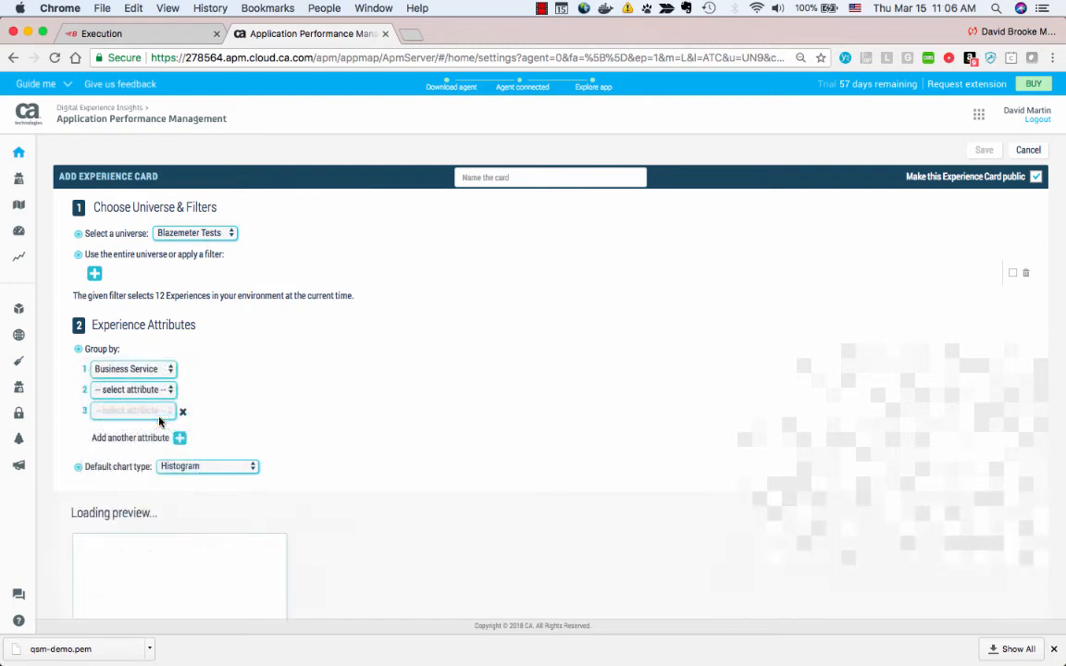
click(163, 390)
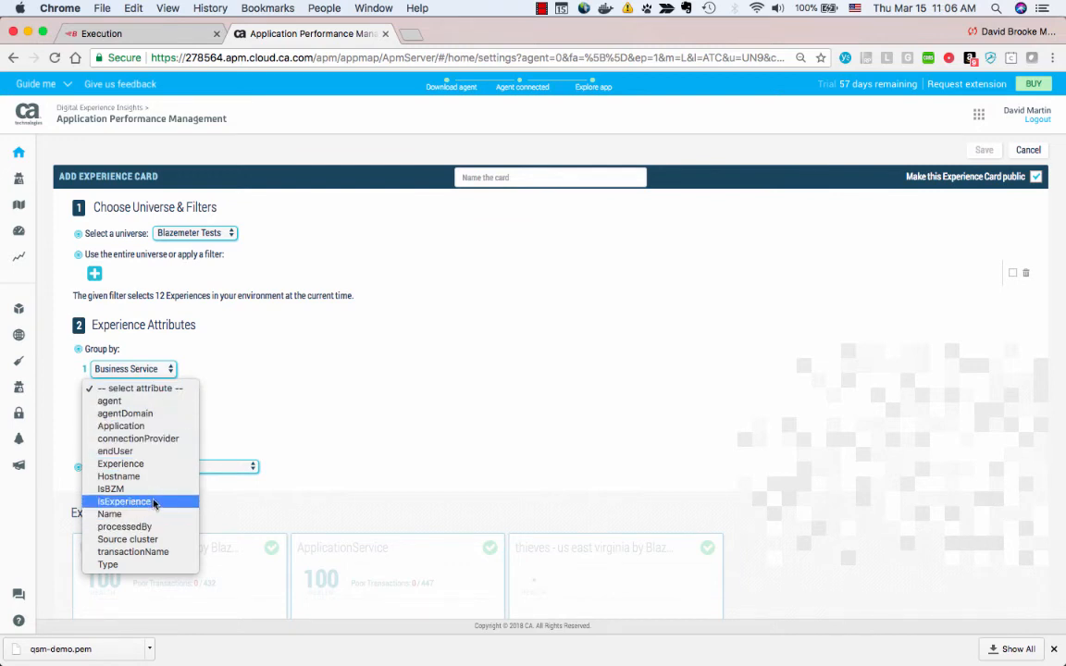
click(146, 553)
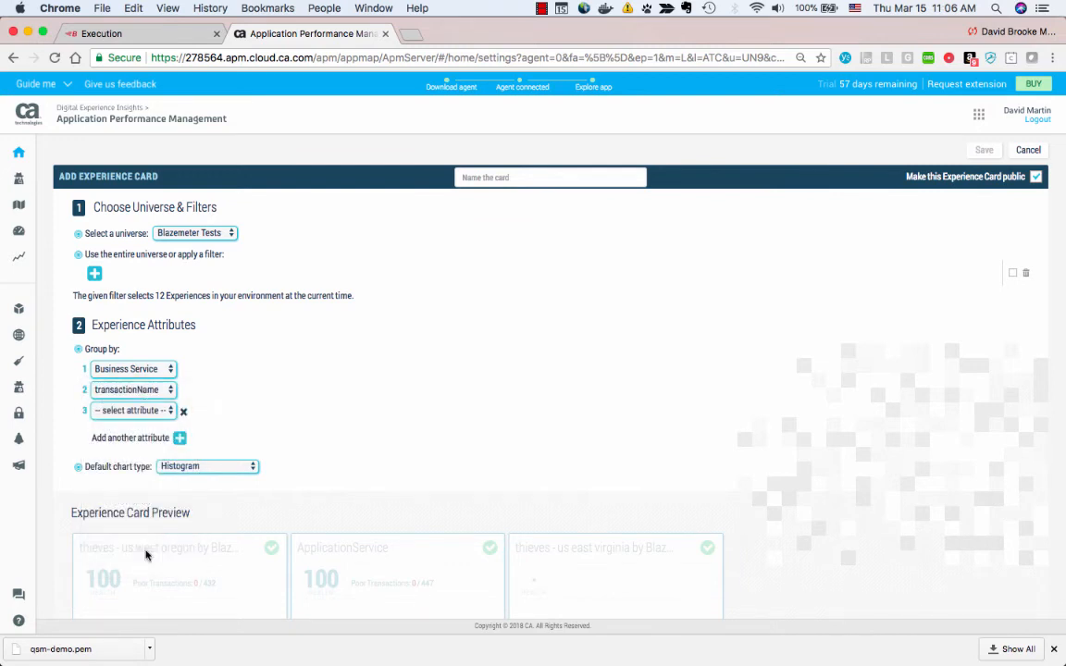
Name the experience card "BlazeMeter Thieves Tests" and save it
click(476, 179)
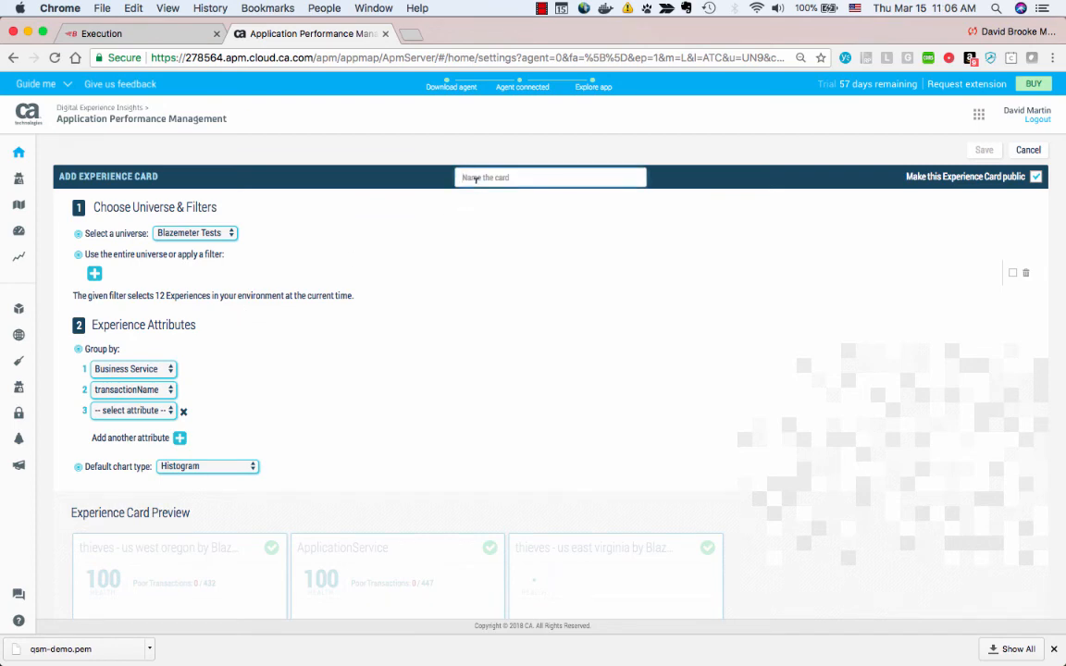
text(BlazeMeter Thieve)
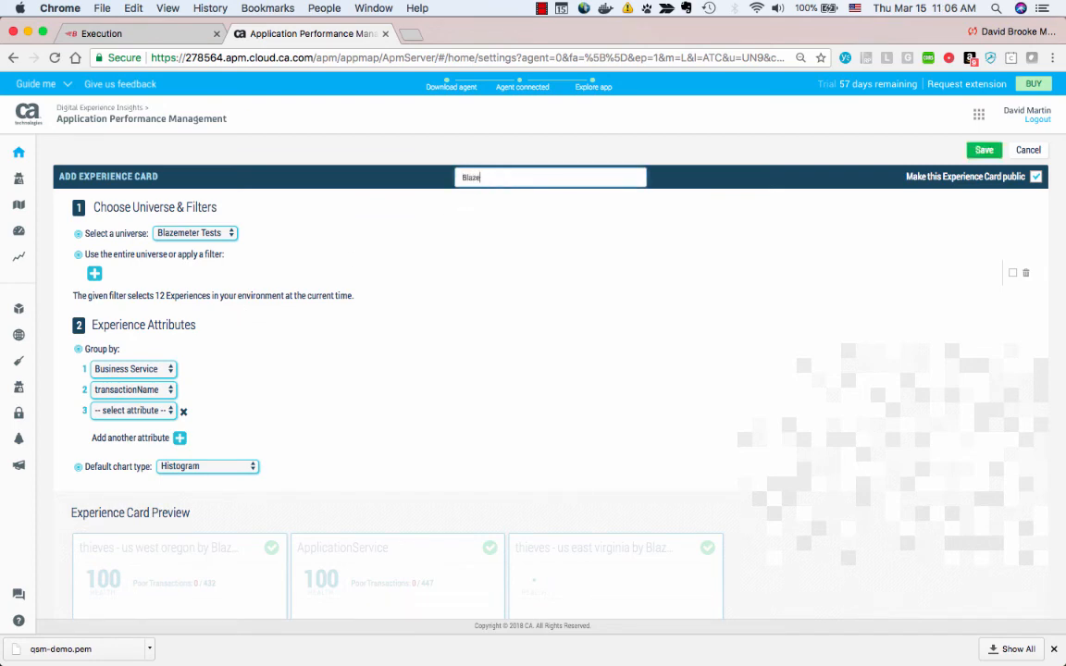
text(s Tests)
click(981, 152)
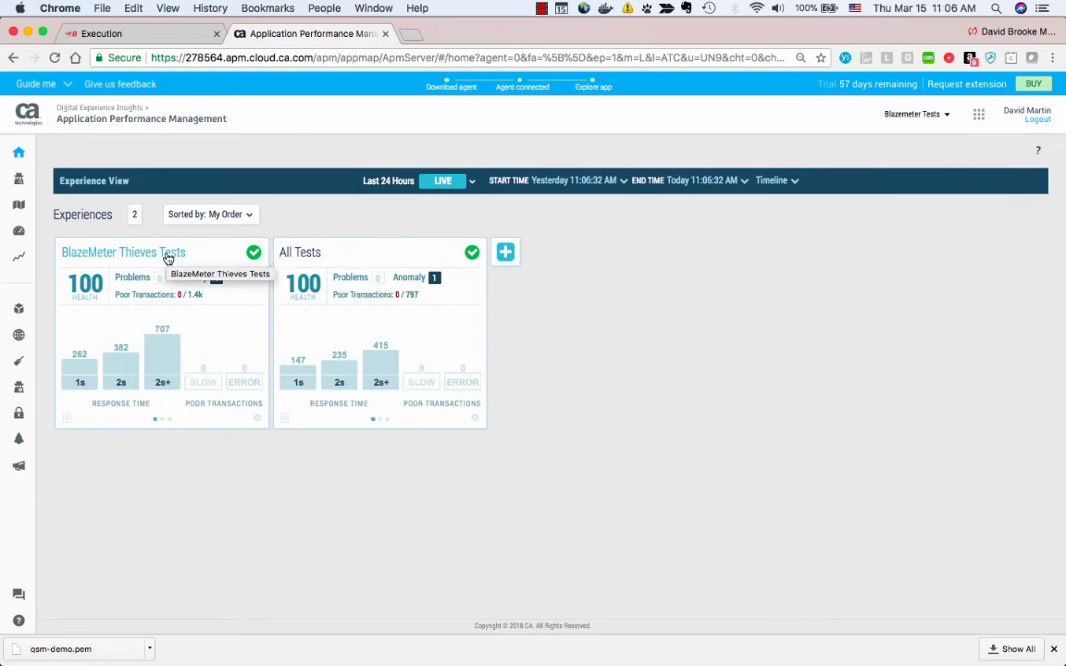
Drill into the "BlazeMeter Thieves Tests" card and its "thieves - us west oregon by BlazeMeter" business service to view the individual transactions
click(167, 256)
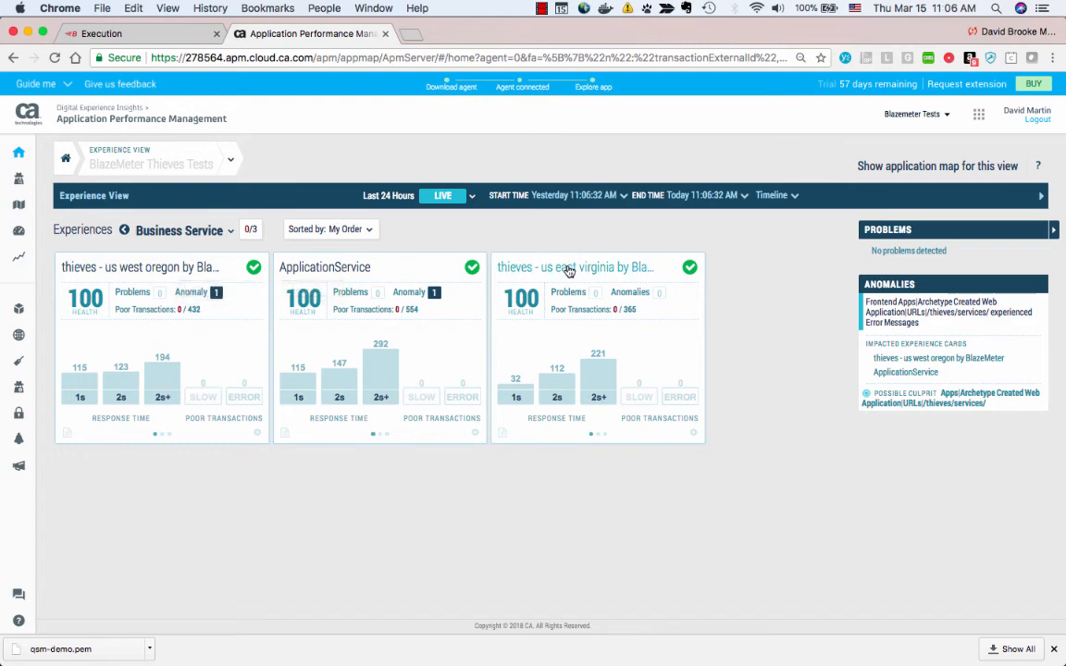
click(186, 270)
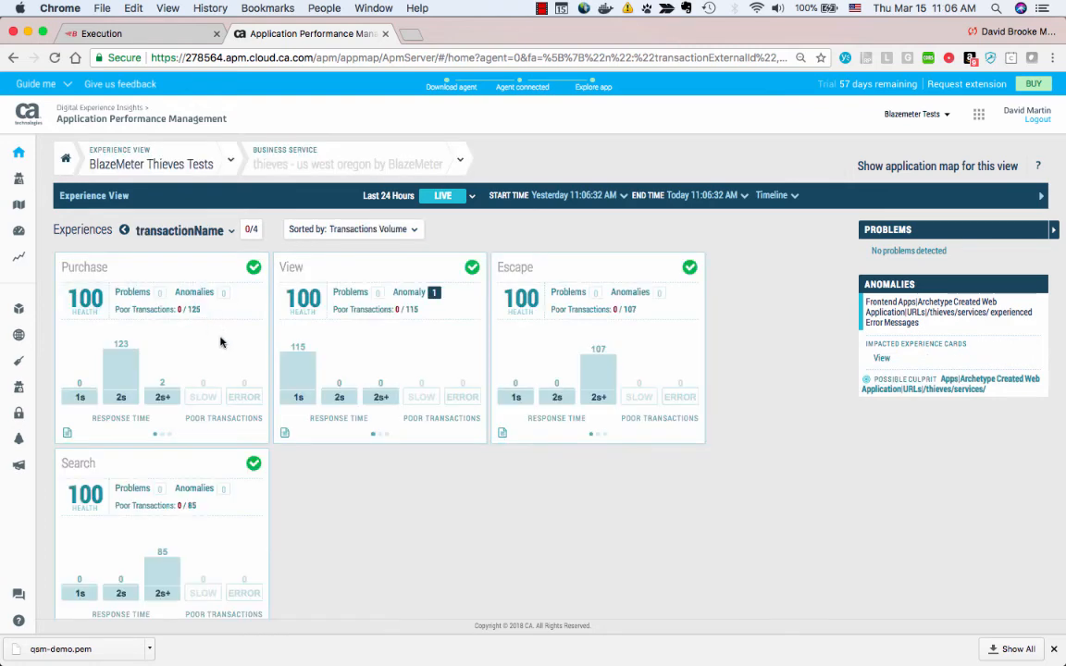